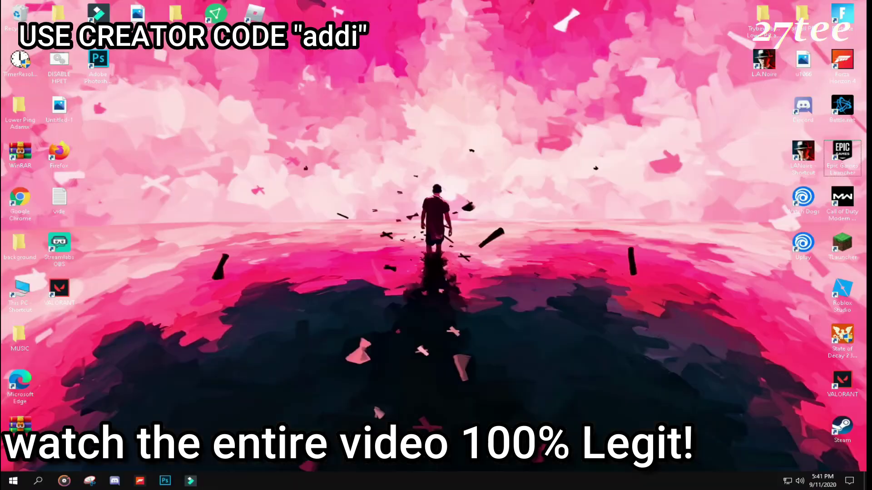
Step: Refresh the Windows desktop from its context menu
{"action": "key", "text": "ctrl+shift+e"}
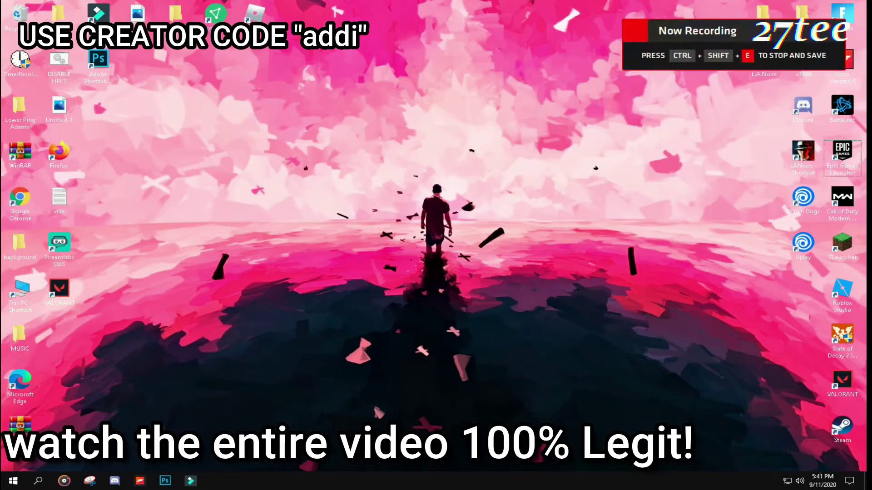
{"action": "right_click", "coordinate": [435, 252]}
{"action": "right_click", "coordinate": [469, 297]}
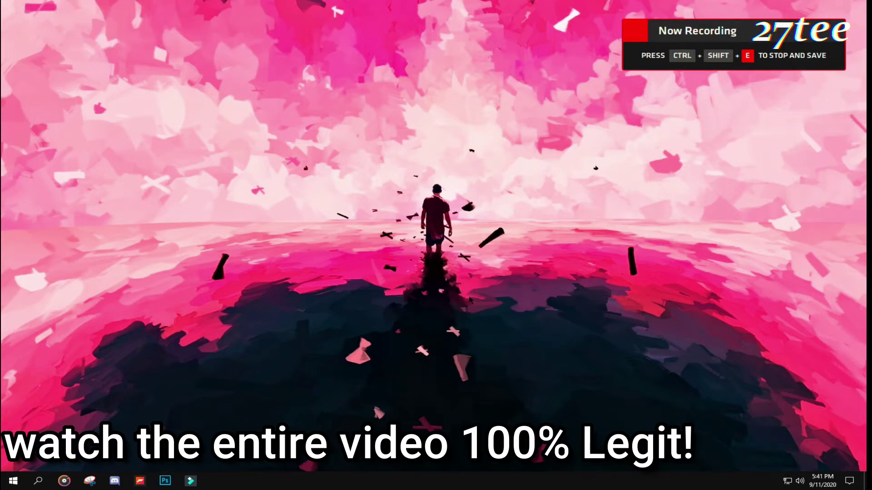
{"action": "right_click", "coordinate": [503, 341]}
{"action": "left_click", "coordinate": [531, 382]}
{"action": "right_click", "coordinate": [431, 327]}
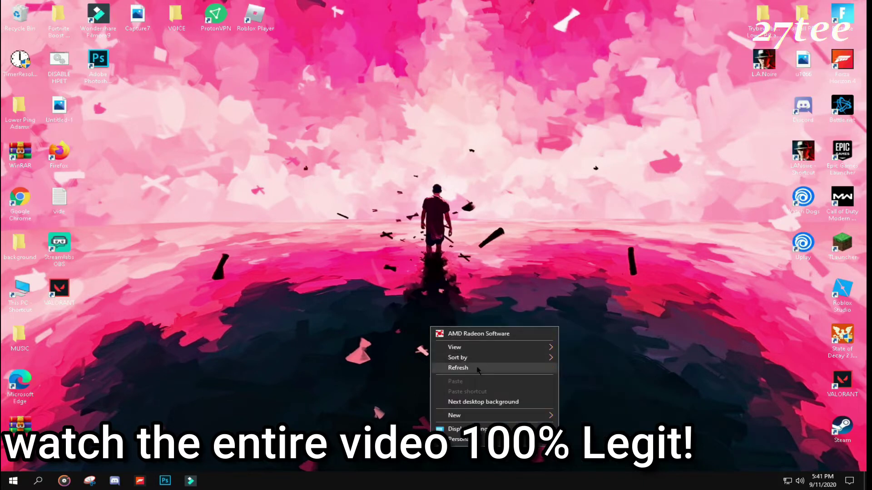
{"action": "left_click", "coordinate": [477, 368]}
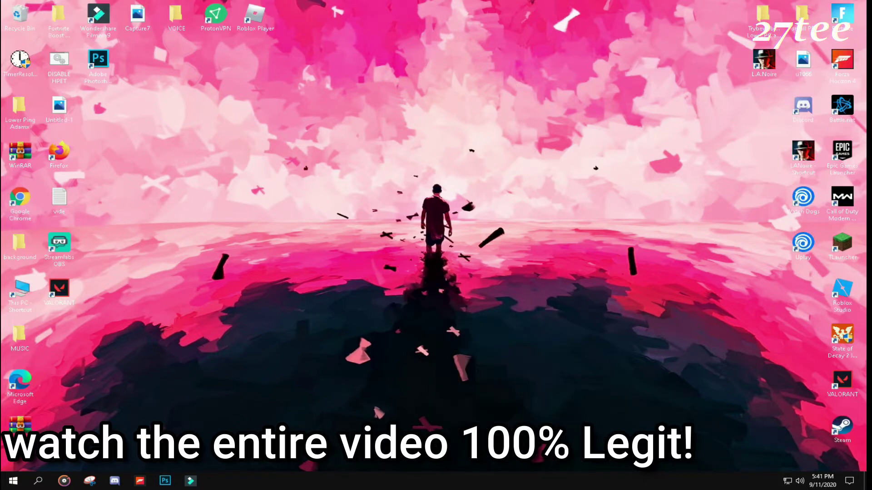
Step: Run the Epic Games Launcher shortcut as administrator and approve the UAC prompt
{"action": "right_click", "coordinate": [844, 158]}
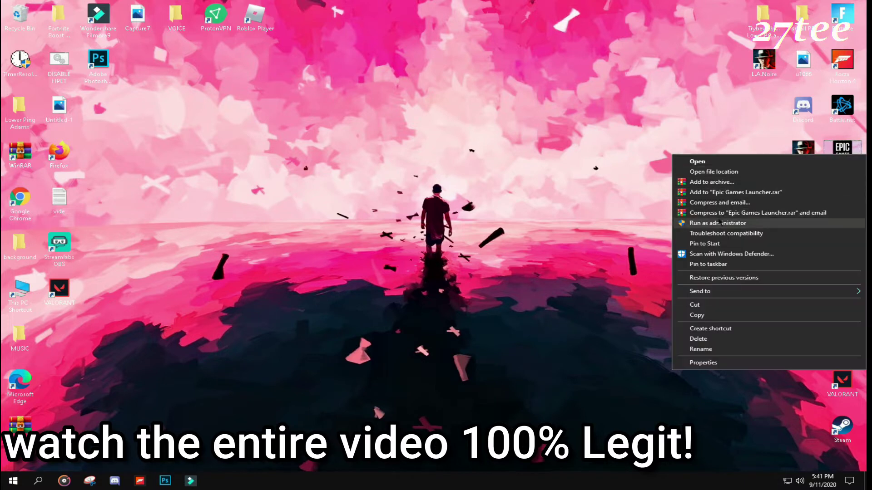
{"action": "left_click", "coordinate": [720, 223]}
{"action": "left_click", "coordinate": [381, 303]}
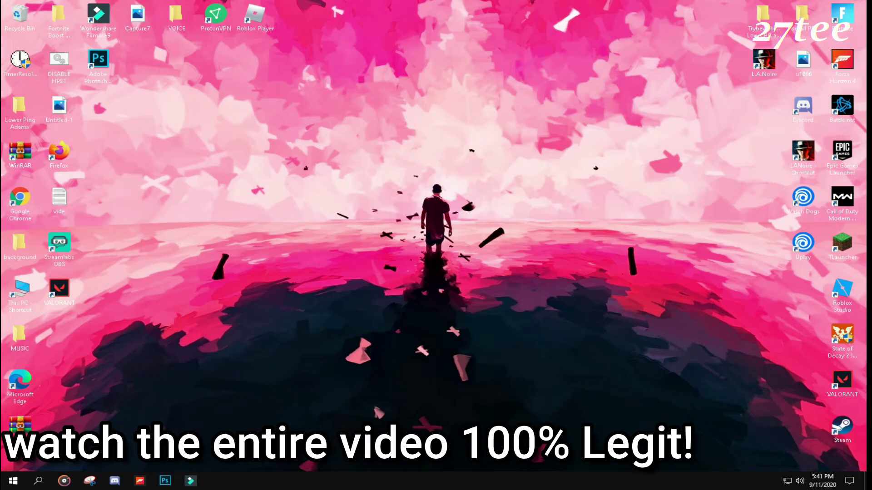
Step: Dismiss the stray desktop menus and bring up the taskbar's context menu
{"action": "right_click", "coordinate": [324, 284]}
{"action": "key", "text": "Escape"}
{"action": "right_click", "coordinate": [357, 317]}
{"action": "mouse_move", "coordinate": [381, 338]}
{"action": "left_click", "coordinate": [522, 425]}
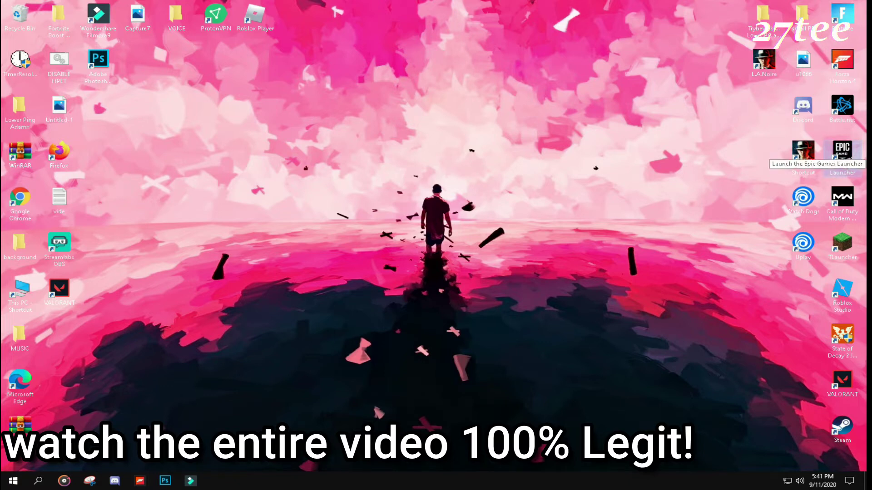
{"action": "right_click", "coordinate": [598, 346]}
{"action": "right_click", "coordinate": [597, 481]}
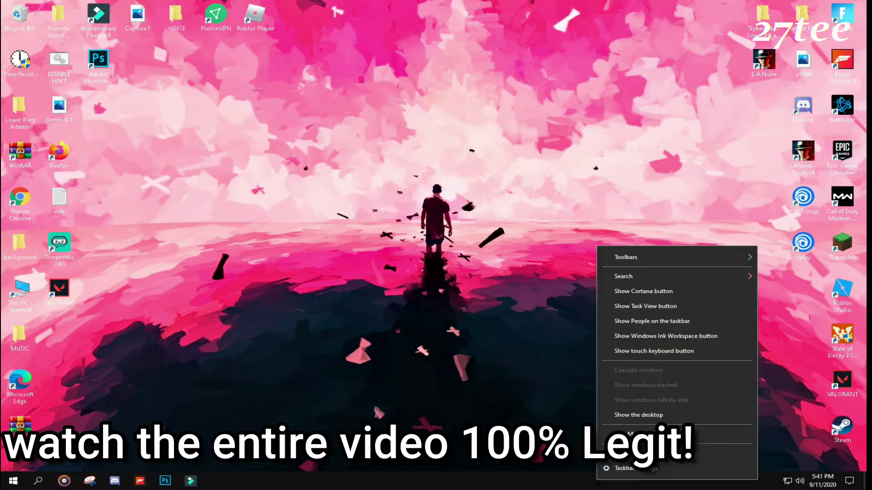
Step: In Task Manager, view the EpicGamesLauncher install folder, then close that folder window
{"action": "left_click", "coordinate": [641, 435]}
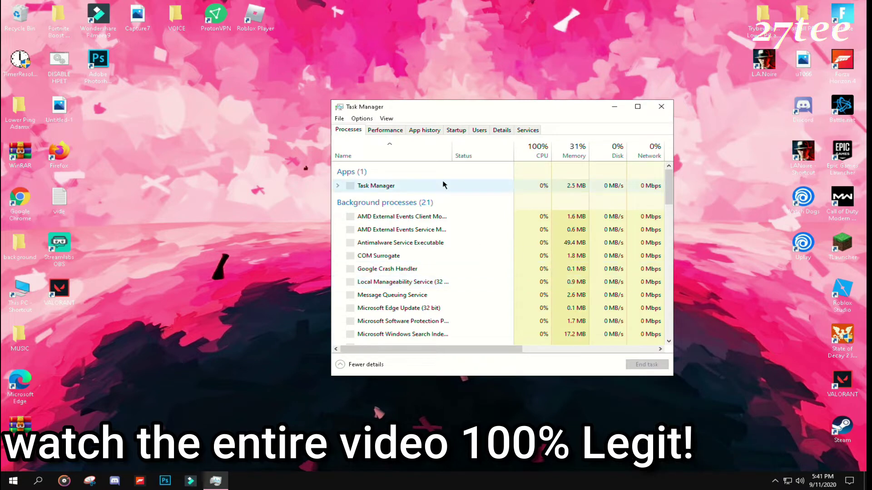
{"action": "scroll", "coordinate": [390, 240], "scroll_direction": "down", "scroll_amount": 2}
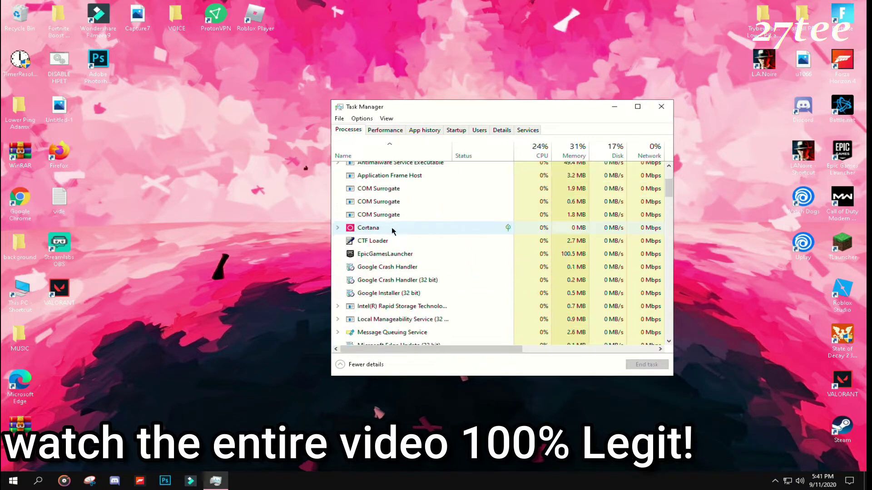
{"action": "left_click", "coordinate": [388, 255]}
{"action": "right_click", "coordinate": [388, 255]}
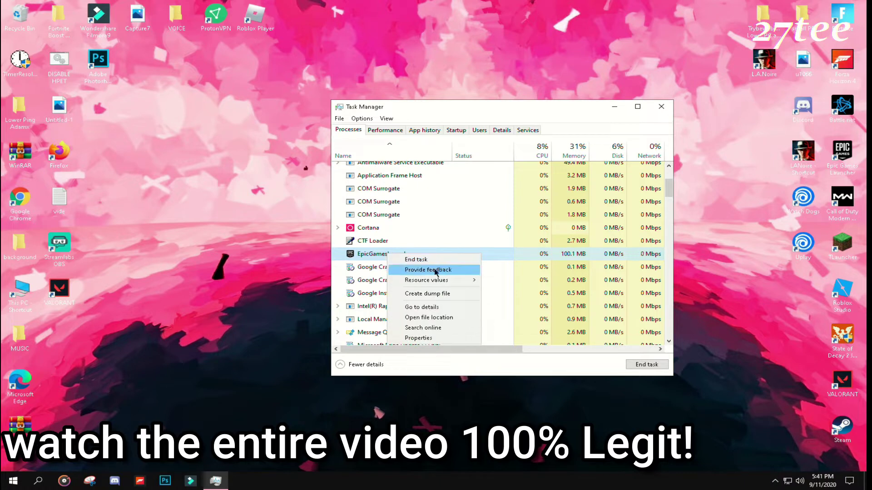
{"action": "mouse_move", "coordinate": [443, 281]}
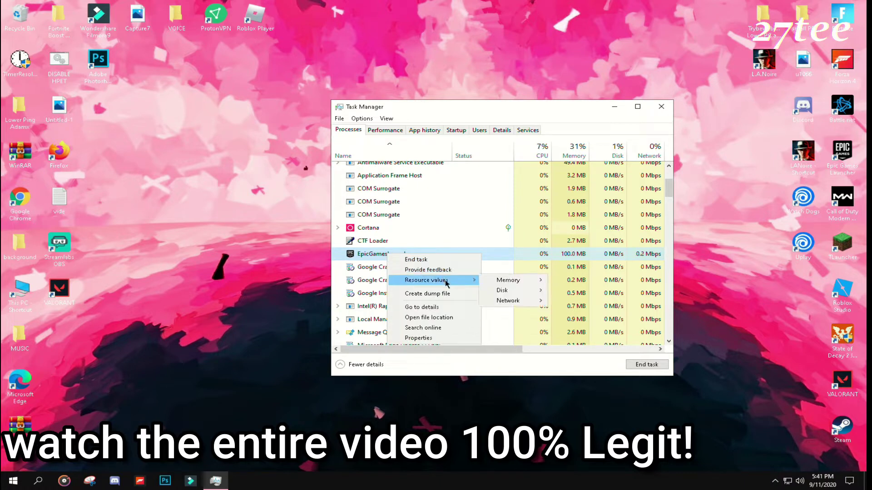
{"action": "left_click", "coordinate": [442, 318]}
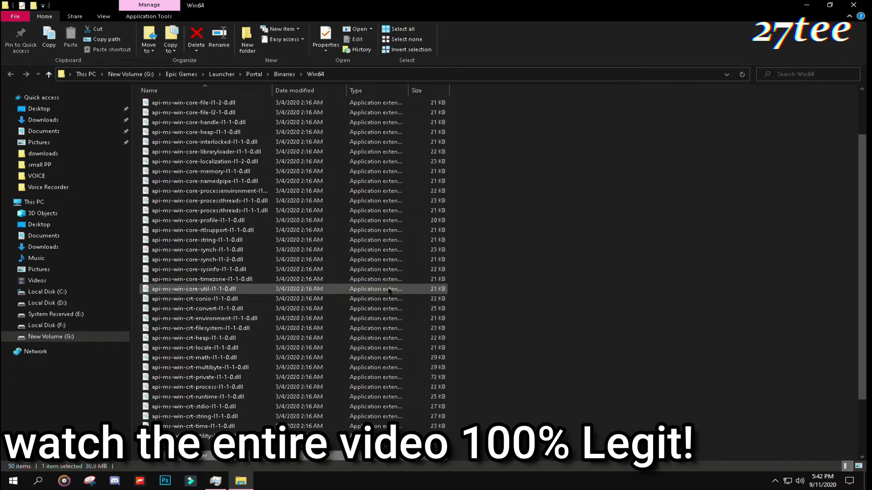
{"action": "scroll", "coordinate": [381, 291], "scroll_direction": "down", "scroll_amount": 2}
{"action": "key", "text": "alt+F4"}
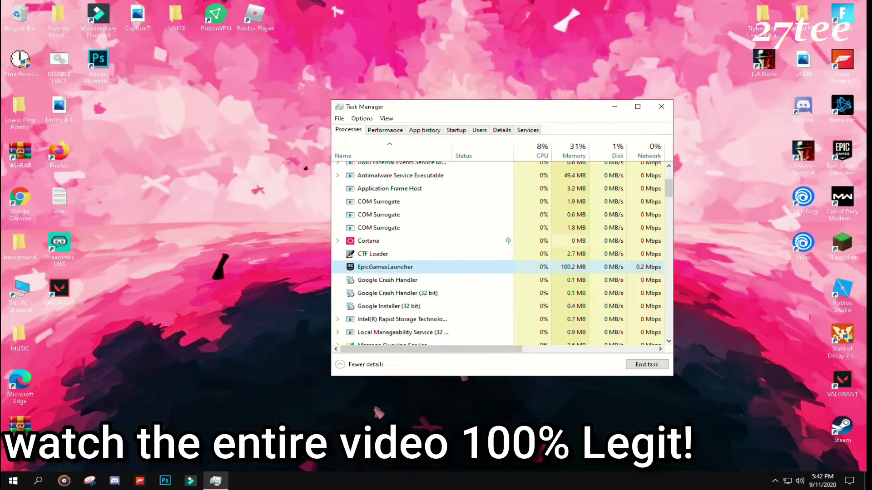
Step: End the EpicGamesLauncher.exe process tree from Details, close Task Manager, and refresh the desktop
{"action": "right_click", "coordinate": [427, 258]}
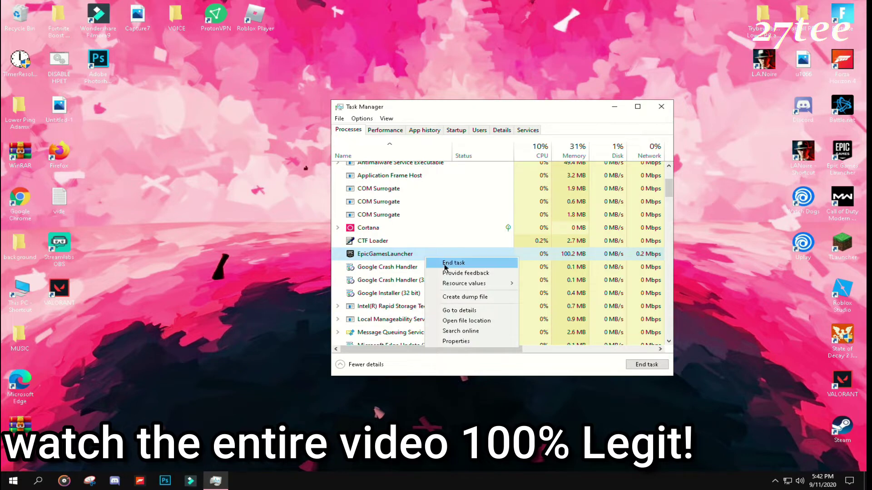
{"action": "left_click", "coordinate": [470, 311]}
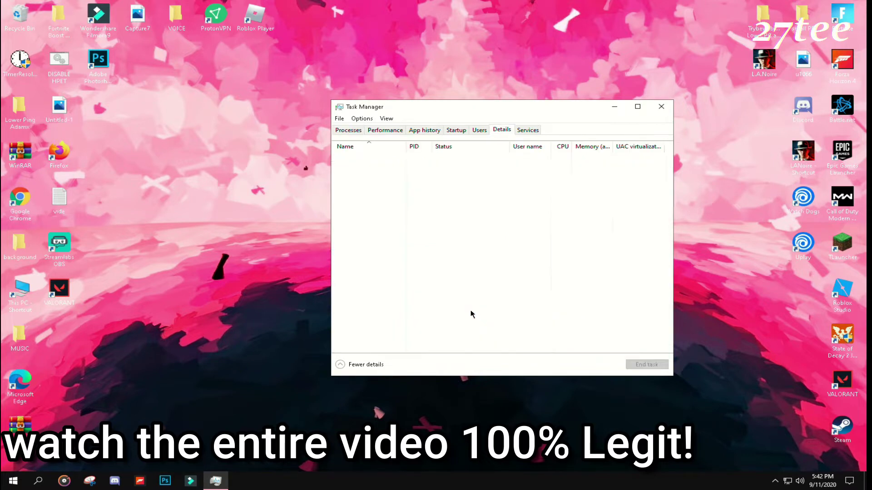
{"action": "right_click", "coordinate": [417, 292]}
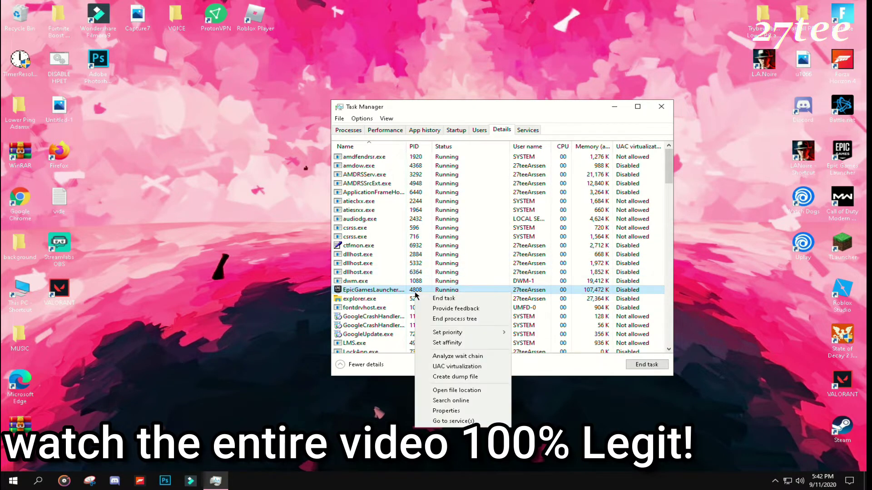
{"action": "left_click", "coordinate": [454, 319]}
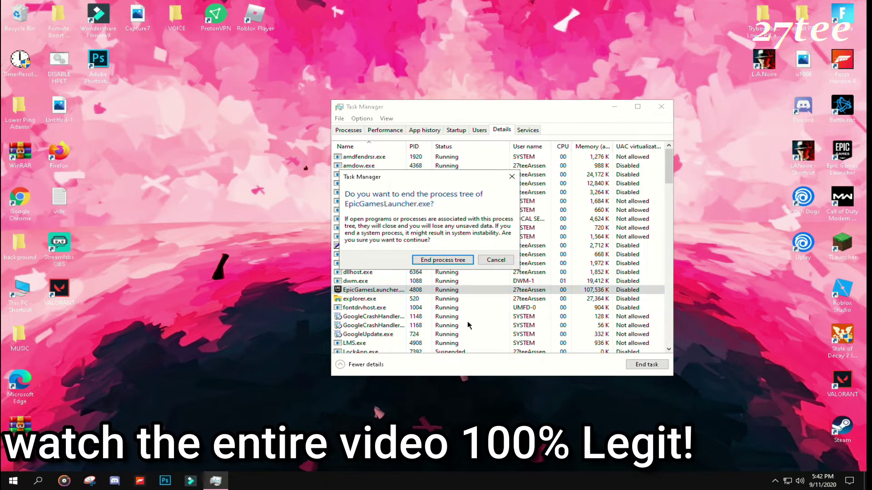
{"action": "left_click", "coordinate": [431, 259]}
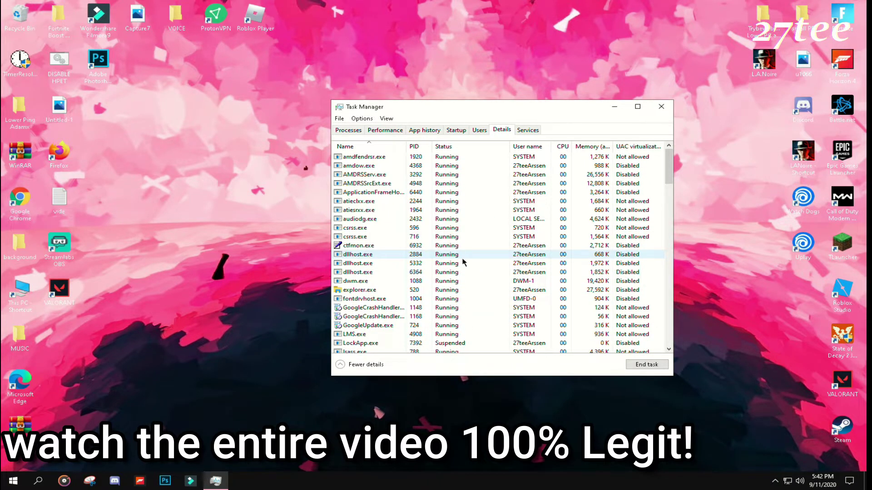
{"action": "left_click", "coordinate": [661, 106]}
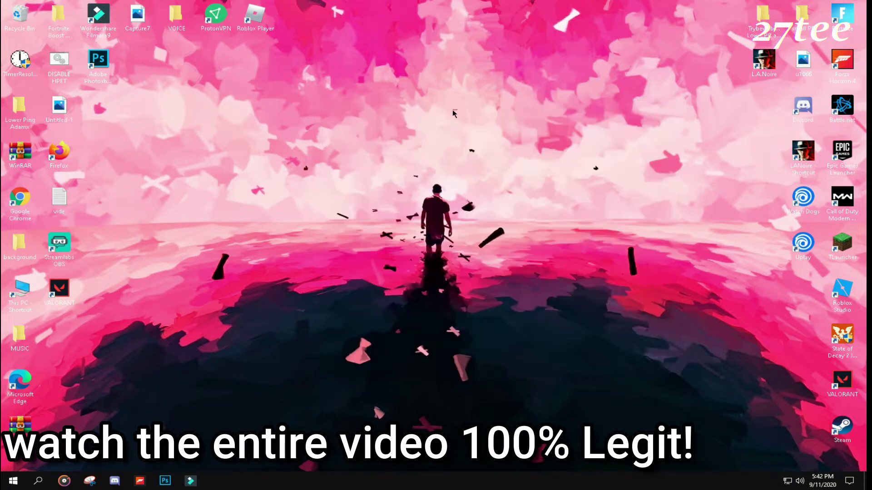
{"action": "right_click", "coordinate": [452, 109]}
{"action": "left_click", "coordinate": [472, 153]}
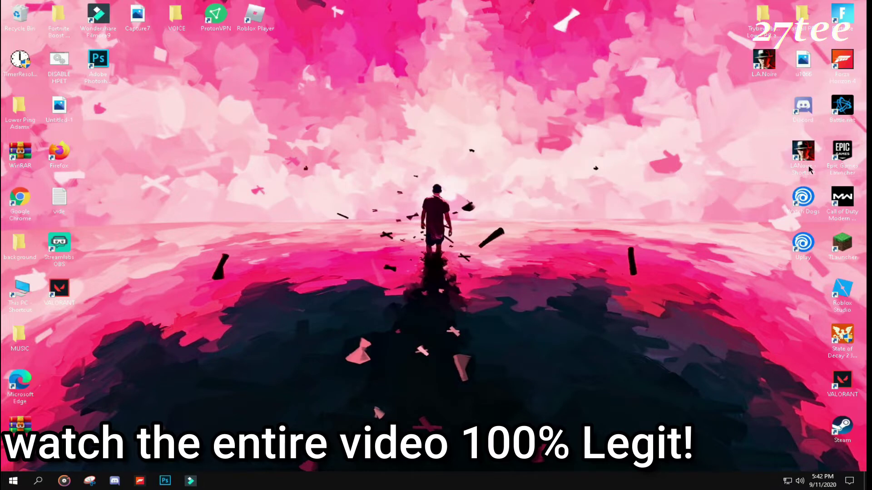
Step: Relaunch the launcher, see Fortnite stuck on Please wait in Downloads, then sign out
{"action": "double_click", "coordinate": [842, 154]}
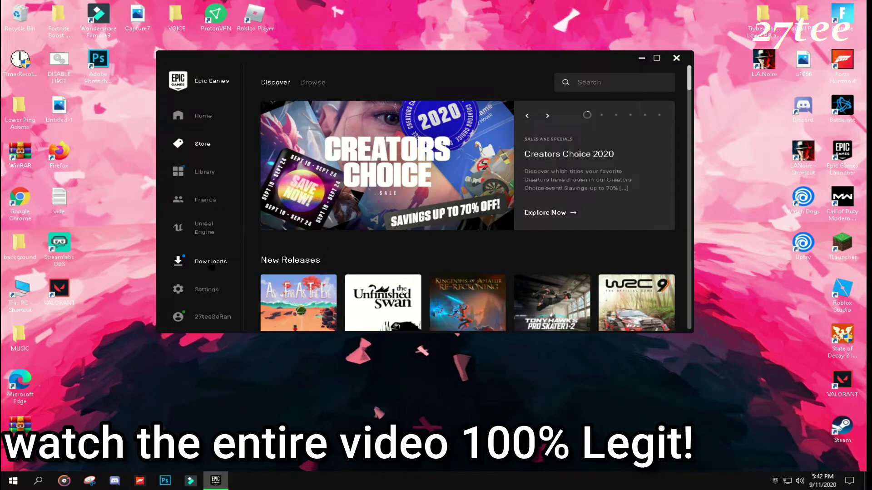
{"action": "left_click", "coordinate": [211, 265]}
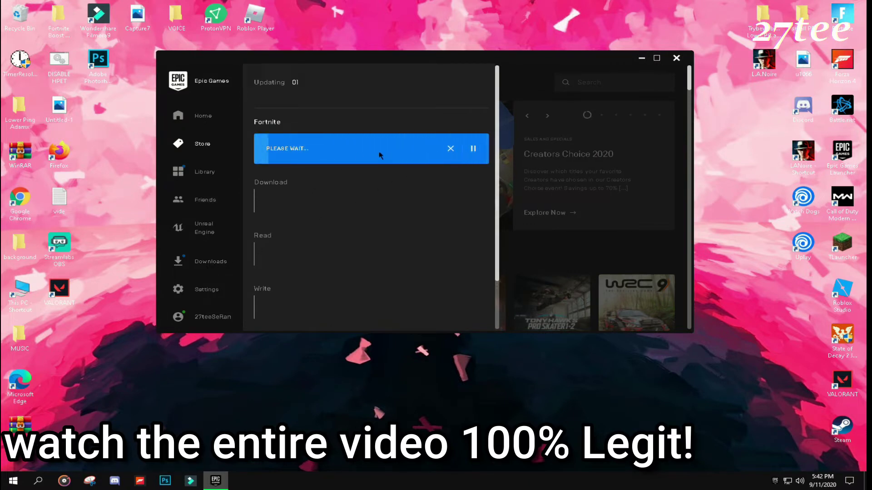
{"action": "left_click", "coordinate": [210, 316]}
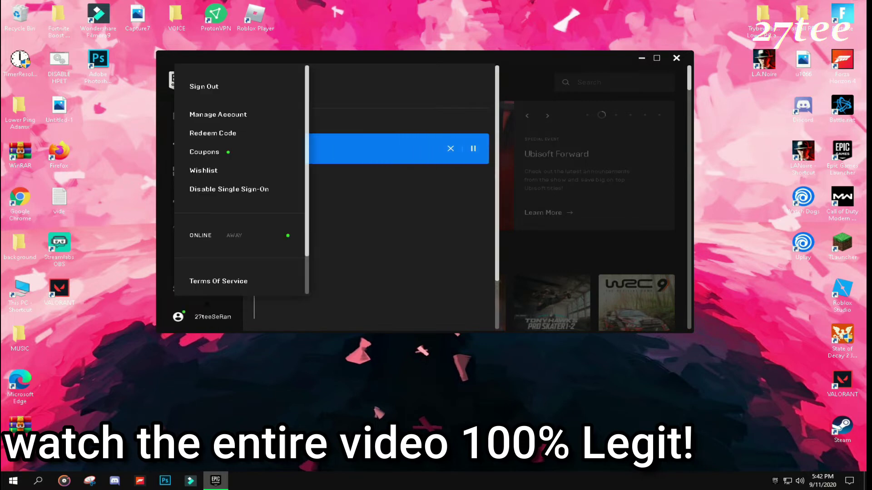
{"action": "left_click", "coordinate": [204, 87]}
{"action": "left_click", "coordinate": [435, 225]}
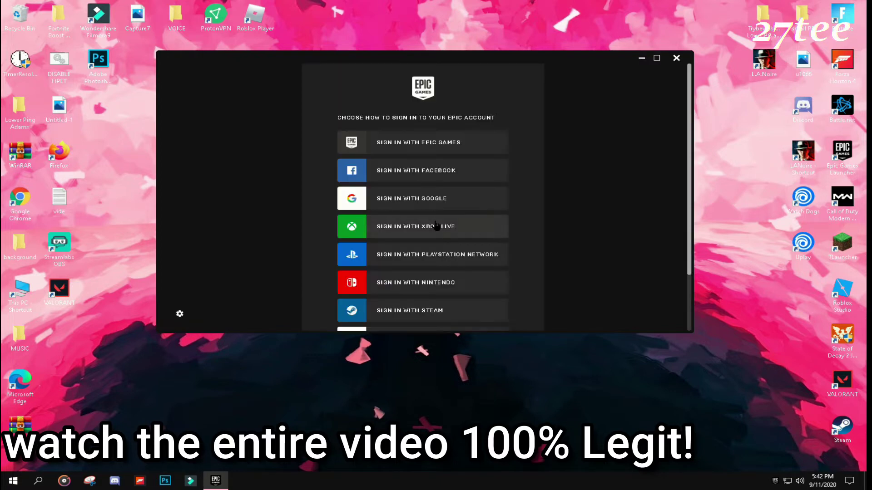
Step: Choose Sign In Later to view the Library offline, then close the launcher and refresh the desktop
{"action": "scroll", "coordinate": [398, 234], "scroll_direction": "down", "scroll_amount": 2}
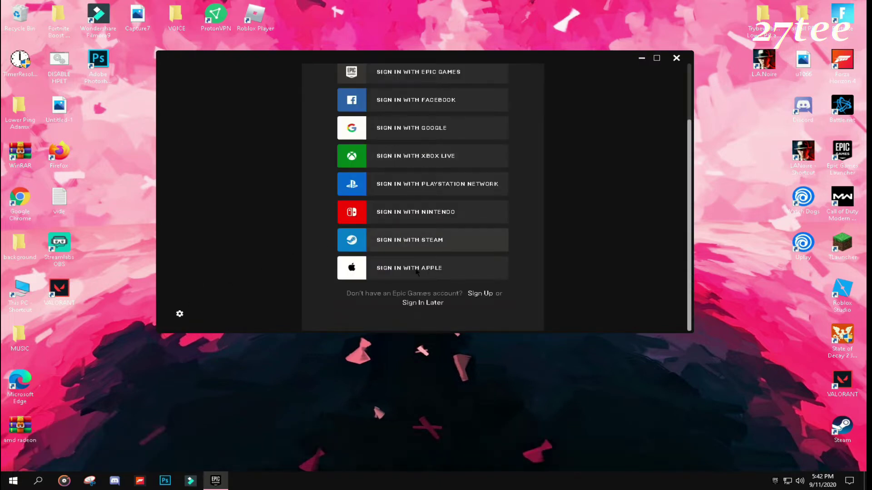
{"action": "left_click", "coordinate": [421, 306]}
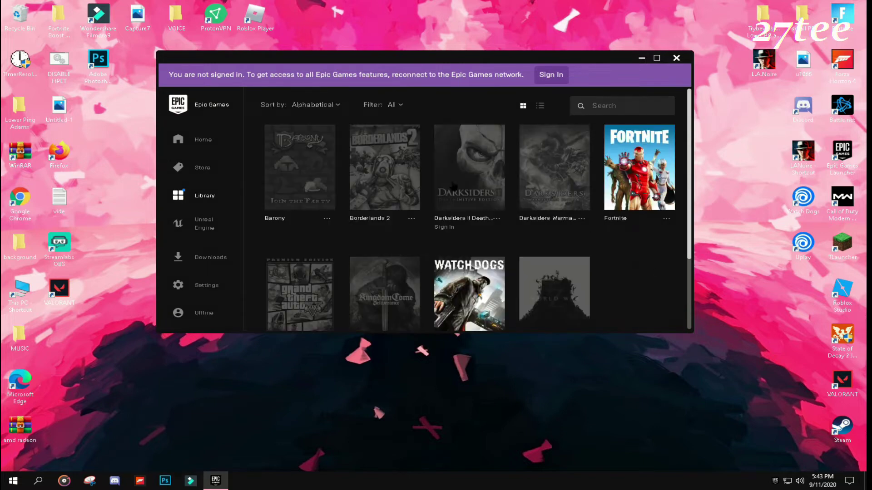
{"action": "scroll", "coordinate": [454, 186], "scroll_direction": "down", "scroll_amount": 2}
{"action": "scroll", "coordinate": [454, 186], "scroll_direction": "up", "scroll_amount": 2}
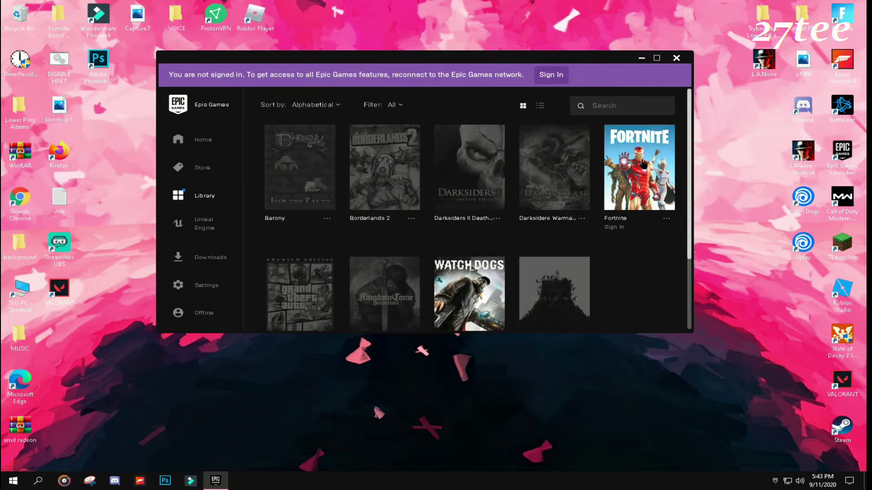
{"action": "left_click", "coordinate": [676, 58]}
{"action": "right_click", "coordinate": [454, 99]}
{"action": "left_click", "coordinate": [522, 142]}
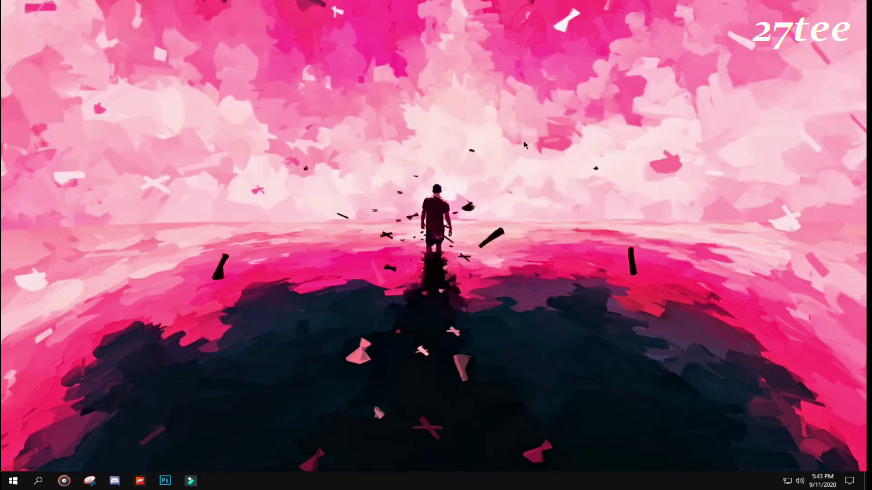
Step: Refresh the desktop, relaunch the Epic Games Launcher, and bring up the taskbar's context menu
{"action": "right_click", "coordinate": [524, 141]}
{"action": "left_click", "coordinate": [540, 181]}
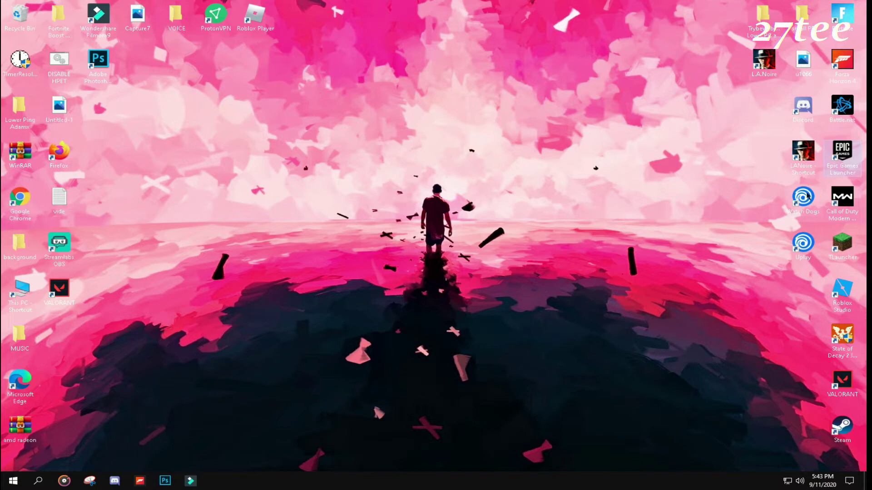
{"action": "double_click", "coordinate": [836, 170]}
{"action": "right_click", "coordinate": [435, 480]}
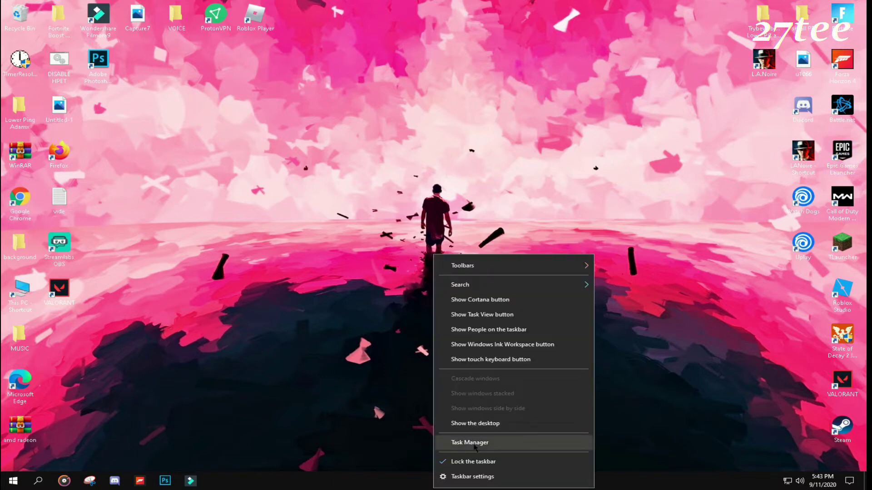
Step: End the EpicGamesLauncher task in Task Manager and relaunch the launcher from its desktop icon
{"action": "left_click", "coordinate": [475, 447]}
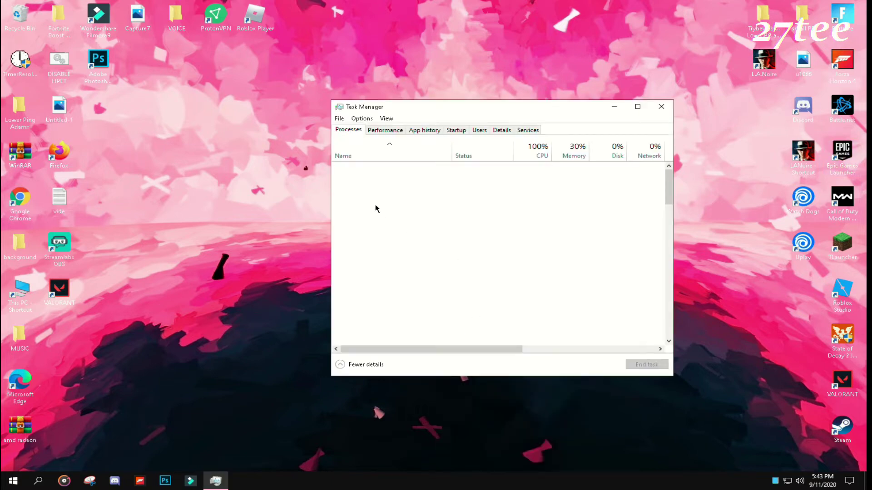
{"action": "scroll", "coordinate": [399, 257], "scroll_direction": "down", "scroll_amount": 2}
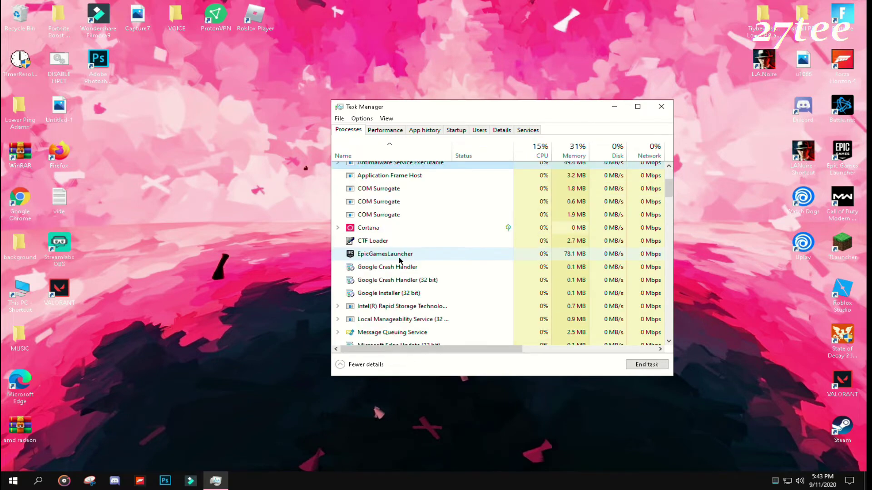
{"action": "right_click", "coordinate": [393, 255]}
{"action": "left_click", "coordinate": [420, 261]}
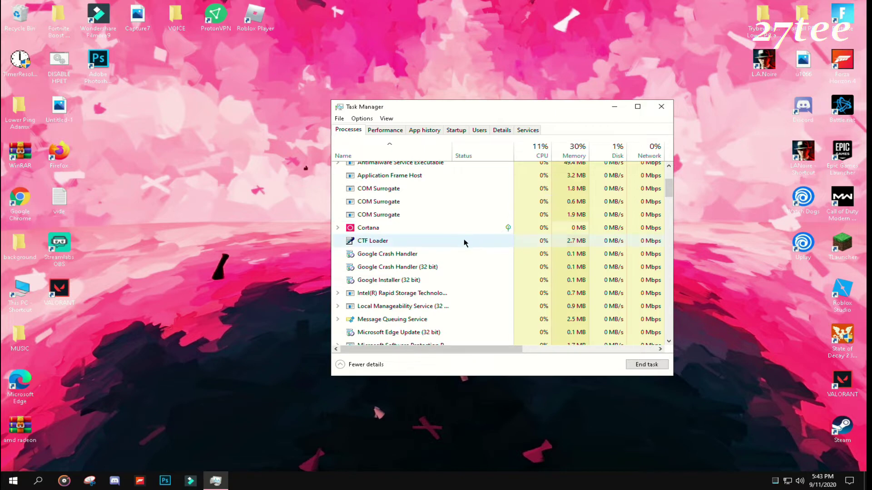
{"action": "double_click", "coordinate": [852, 157]}
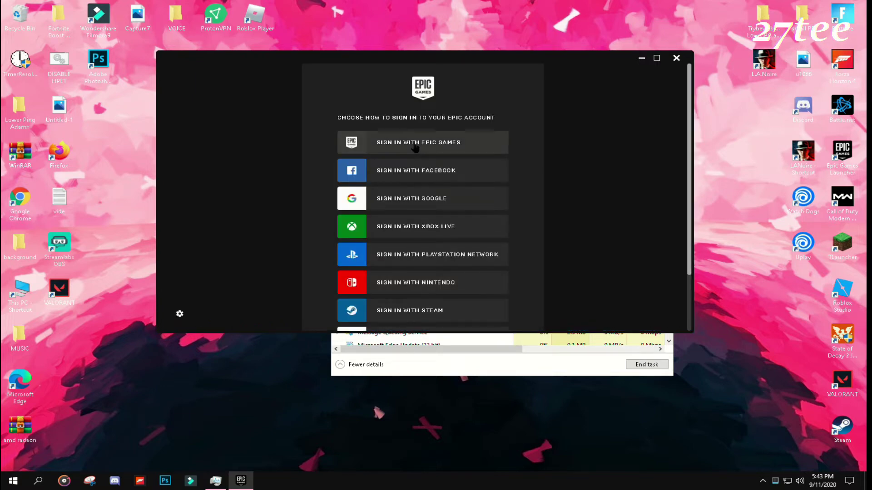
Step: Sign in with Epic Games using the account email and password, then submit with LOG IN NOW
{"action": "left_click", "coordinate": [414, 145]}
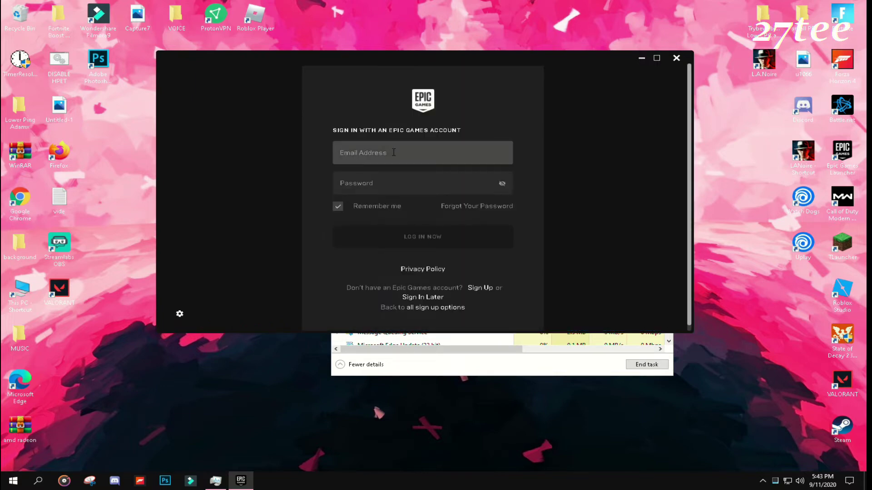
{"action": "left_click", "coordinate": [375, 182]}
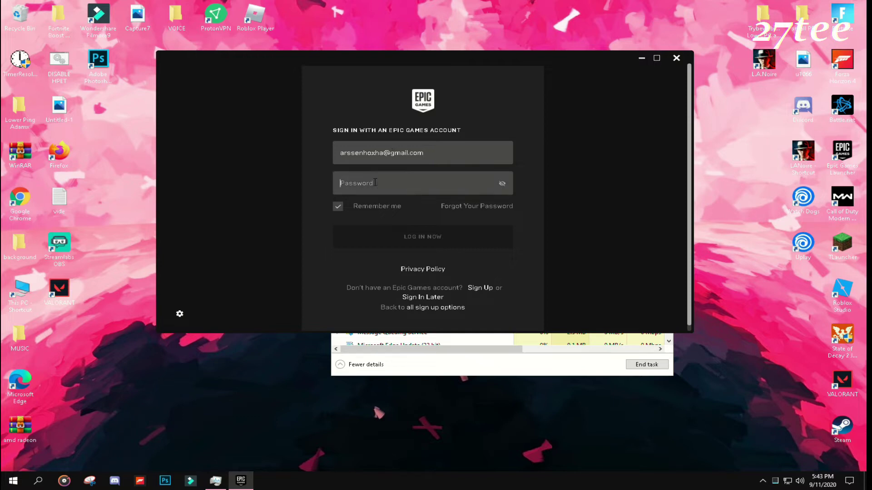
{"action": "type", "text": "••"}
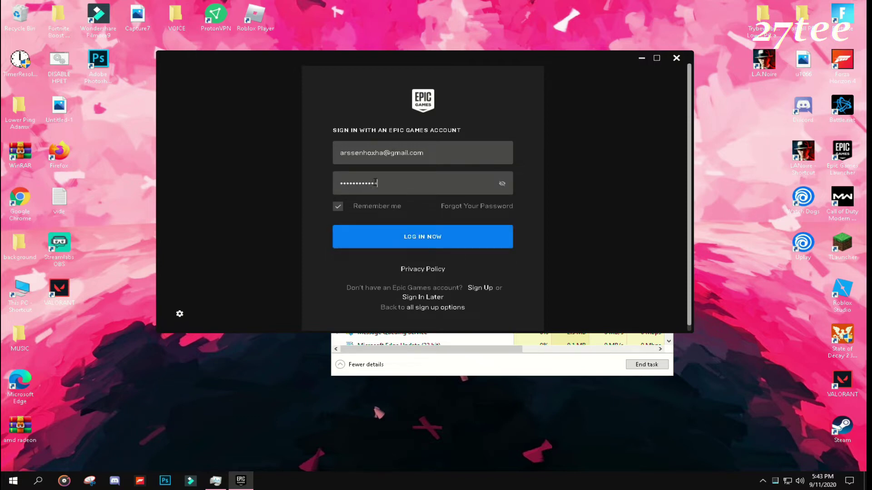
{"action": "left_click", "coordinate": [393, 228]}
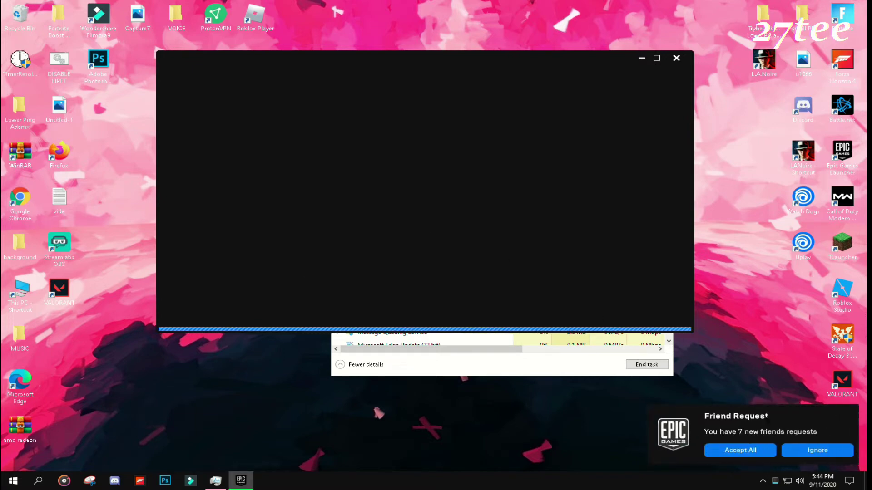
Step: Ignore the friend-request toast, check the Fortnite update in Downloads, and open then close Friends
{"action": "left_click", "coordinate": [817, 450]}
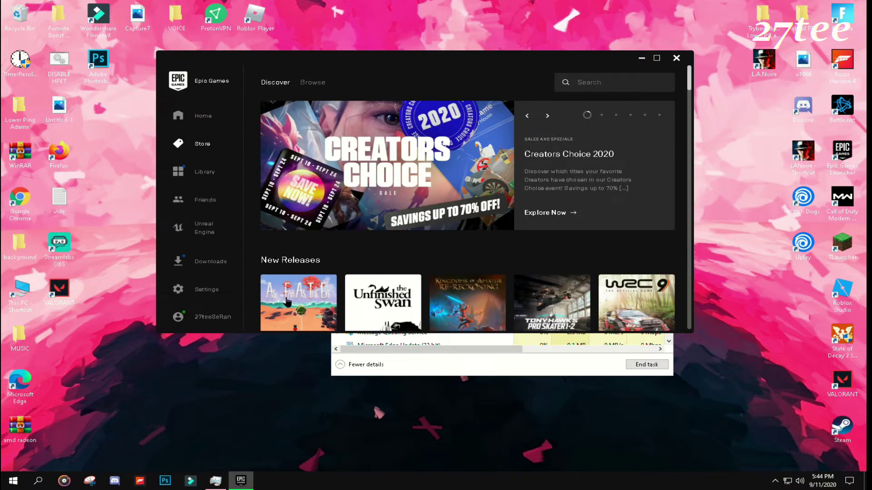
{"action": "left_click", "coordinate": [207, 261]}
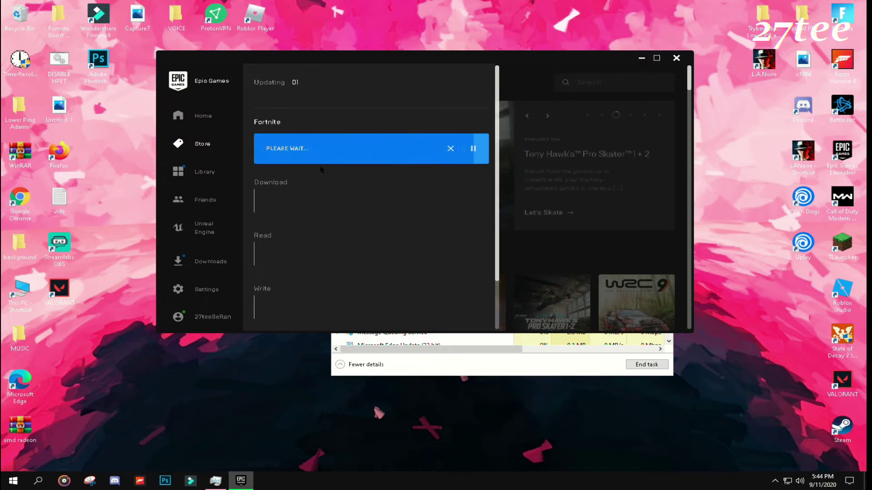
{"action": "left_click", "coordinate": [202, 200]}
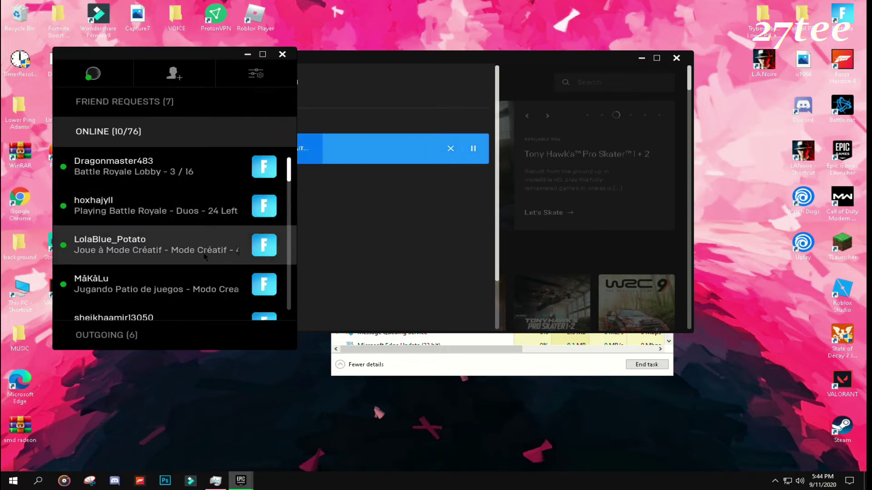
{"action": "left_click", "coordinate": [281, 55]}
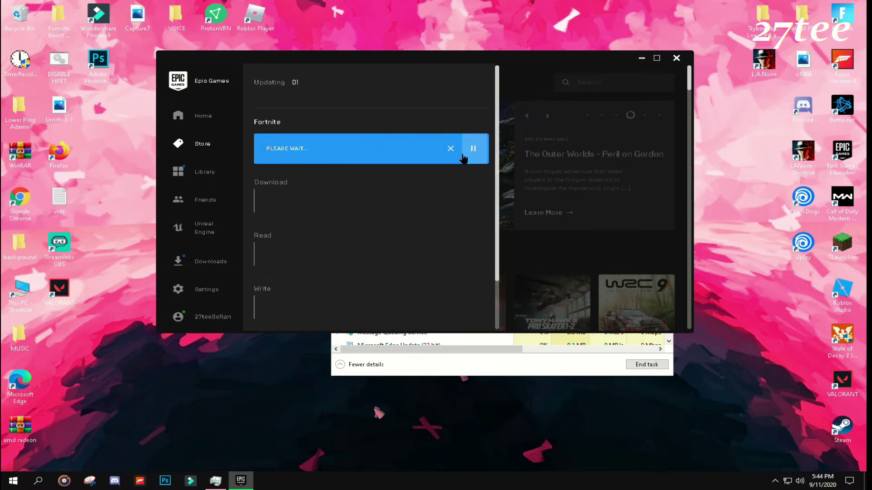
Step: In Settings, expand FORTNITE under Manage Games to verify Auto-Update Fortnite is on
{"action": "left_click", "coordinate": [203, 299]}
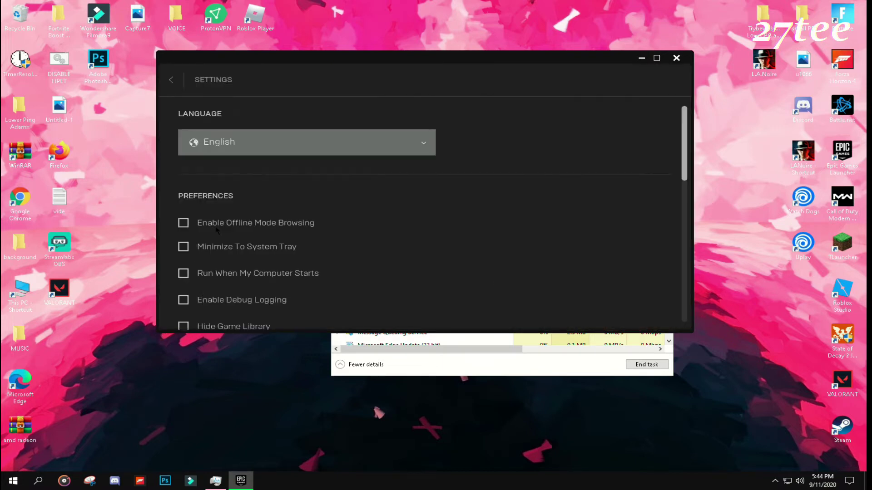
{"action": "scroll", "coordinate": [234, 227], "scroll_direction": "down", "scroll_amount": 1}
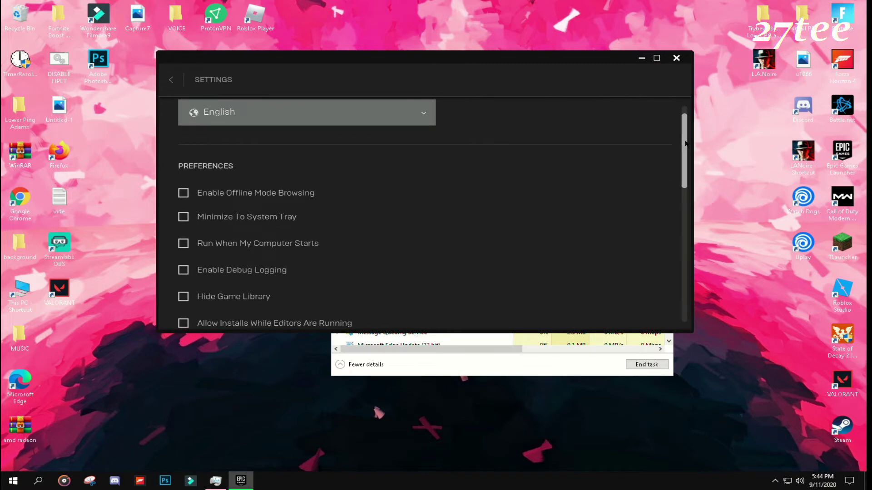
{"action": "left_click_drag", "start_coordinate": [686, 145], "coordinate": [647, 269]}
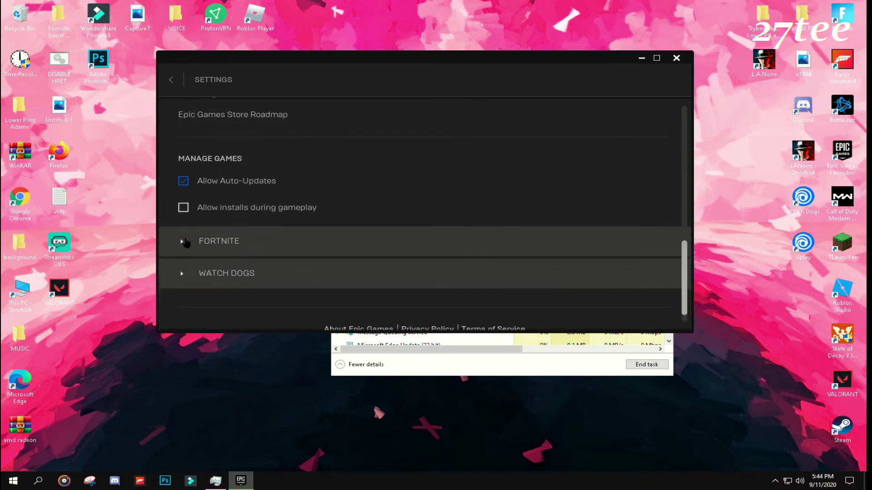
{"action": "left_click", "coordinate": [183, 242]}
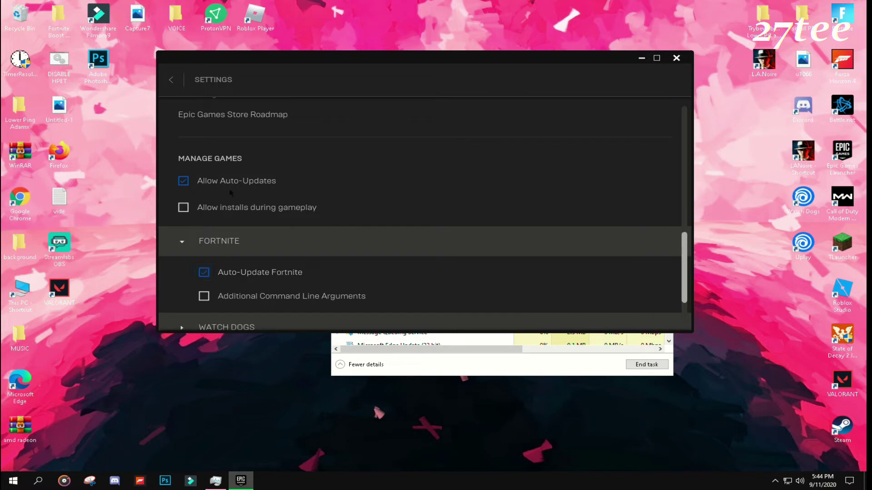
{"action": "scroll", "coordinate": [512, 245], "scroll_direction": "up", "scroll_amount": 5}
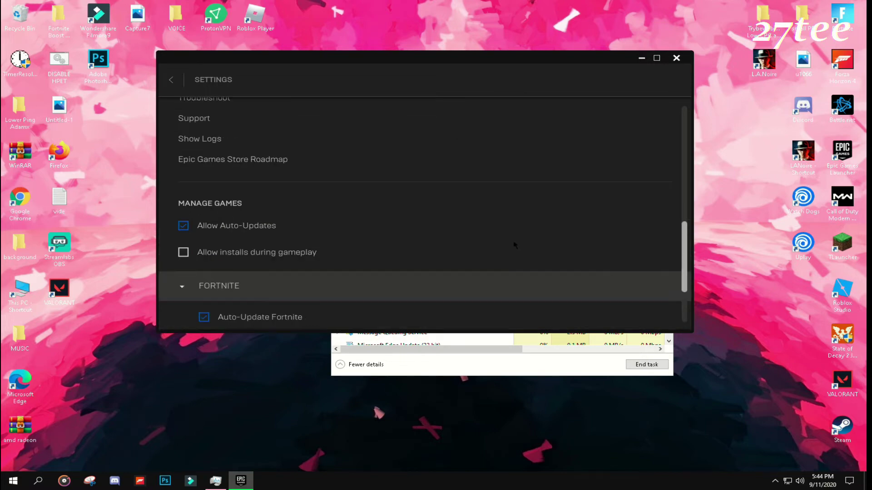
{"action": "scroll", "coordinate": [388, 220], "scroll_direction": "down", "scroll_amount": 1}
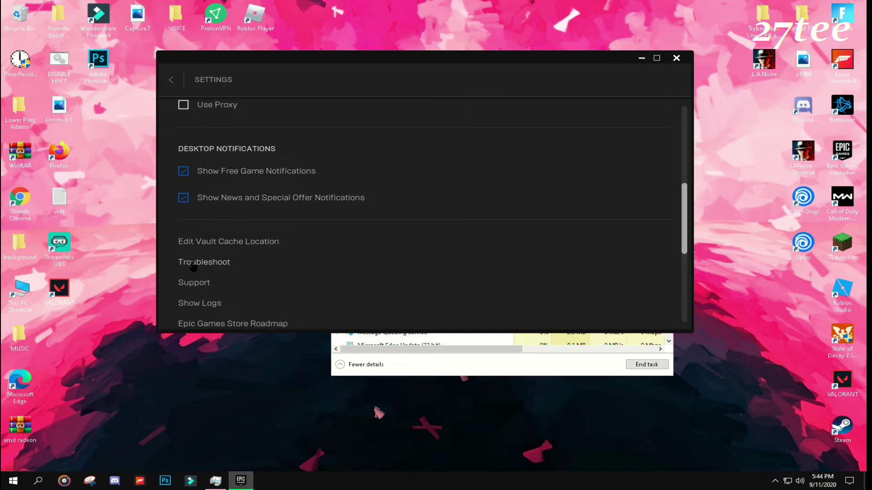
Step: Run Troubleshoot, review the connectivity and requirements results, then go back to the Store
{"action": "left_click", "coordinate": [193, 264]}
{"action": "scroll", "coordinate": [273, 238], "scroll_direction": "down", "scroll_amount": 2}
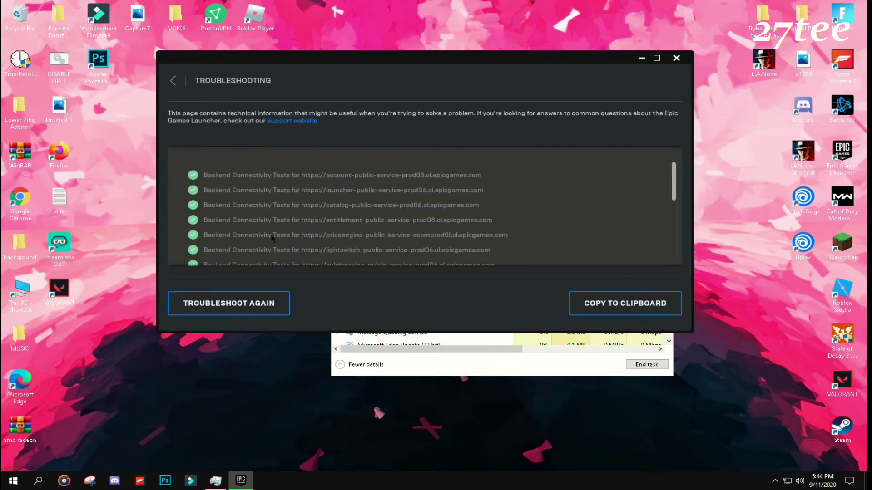
{"action": "scroll", "coordinate": [273, 239], "scroll_direction": "down", "scroll_amount": 1}
{"action": "scroll", "coordinate": [273, 237], "scroll_direction": "down", "scroll_amount": 6}
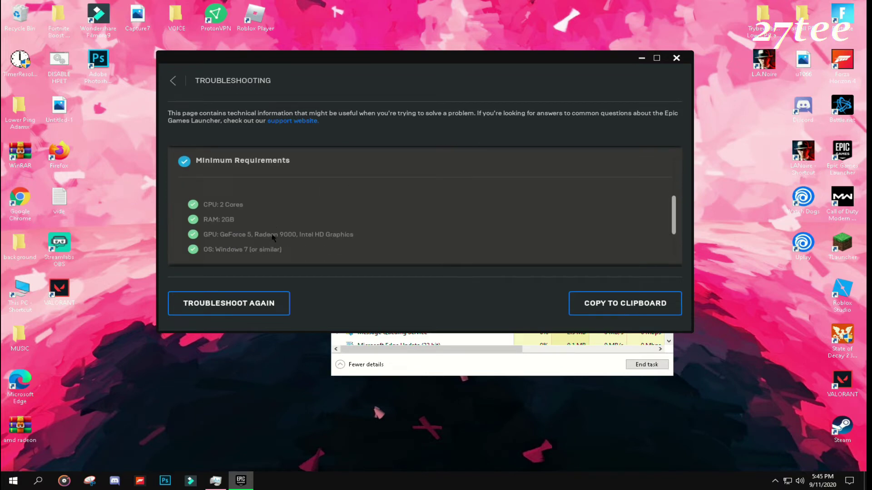
{"action": "scroll", "coordinate": [273, 237], "scroll_direction": "down", "scroll_amount": 8}
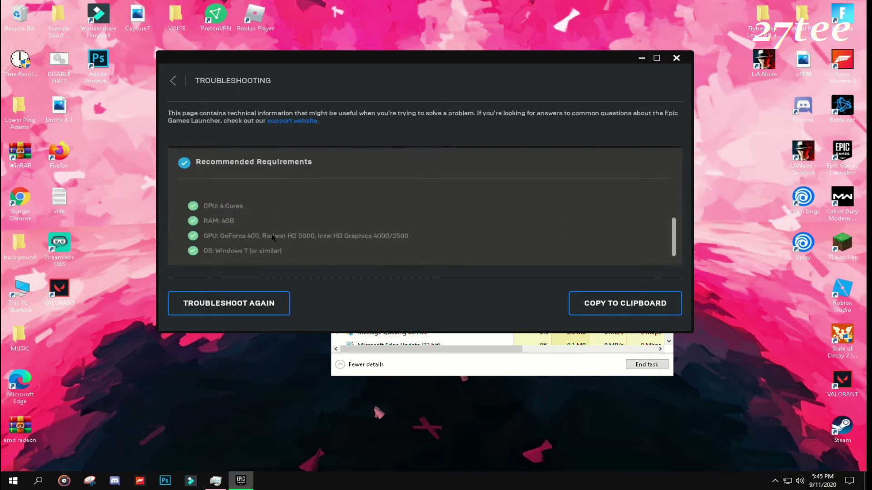
{"action": "scroll", "coordinate": [273, 237], "scroll_direction": "up", "scroll_amount": 15}
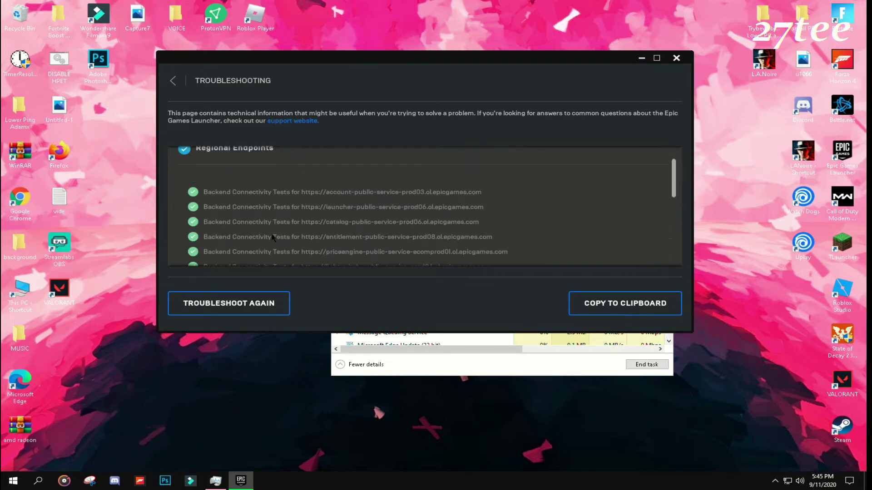
{"action": "left_click", "coordinate": [193, 87]}
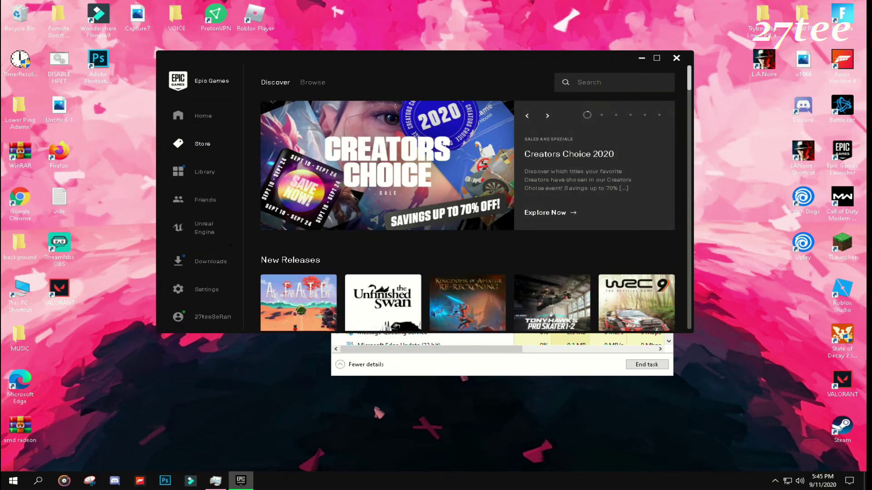
Step: From the Downloads page, sign out of the Epic account and accept that installations are canceled
{"action": "left_click", "coordinate": [207, 262]}
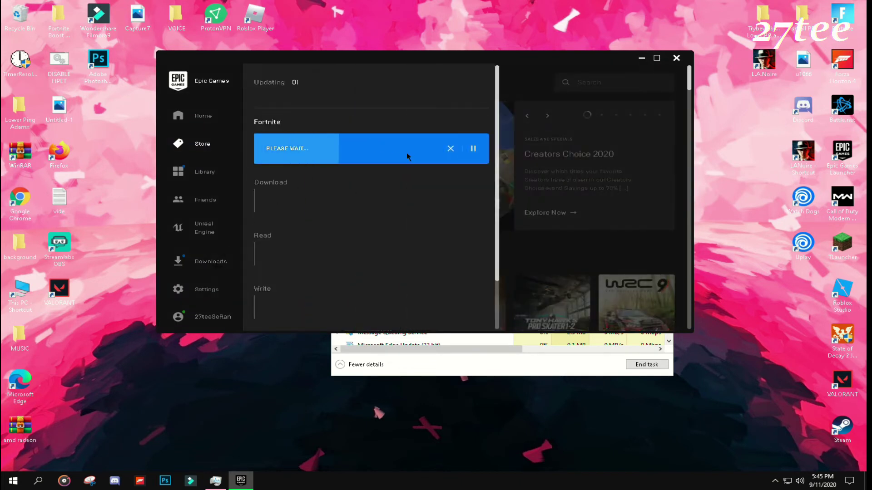
{"action": "left_click", "coordinate": [194, 320]}
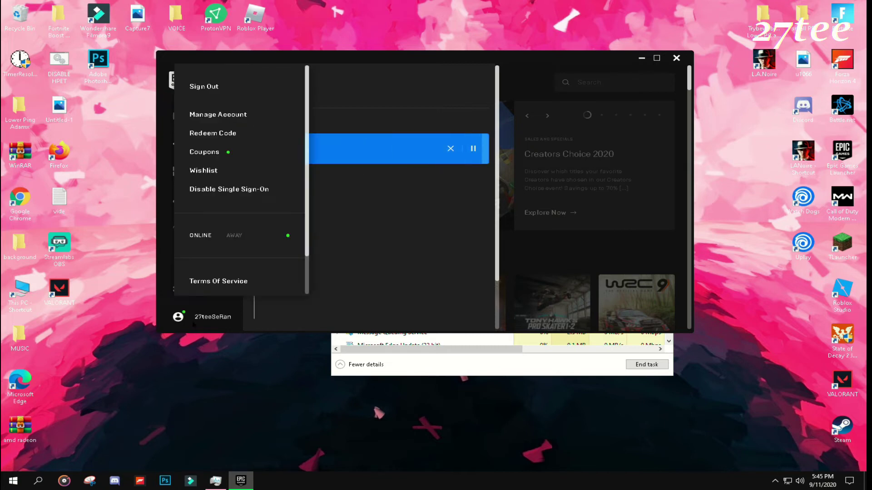
{"action": "left_click", "coordinate": [205, 87]}
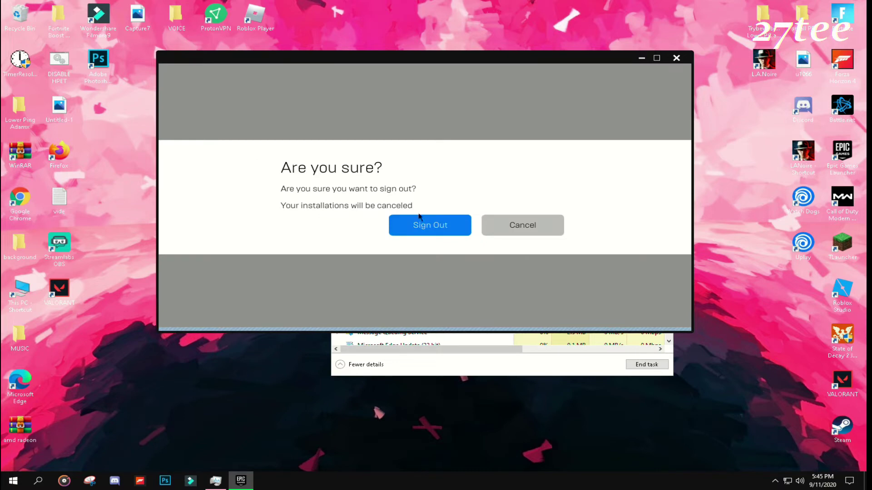
{"action": "left_click", "coordinate": [419, 223]}
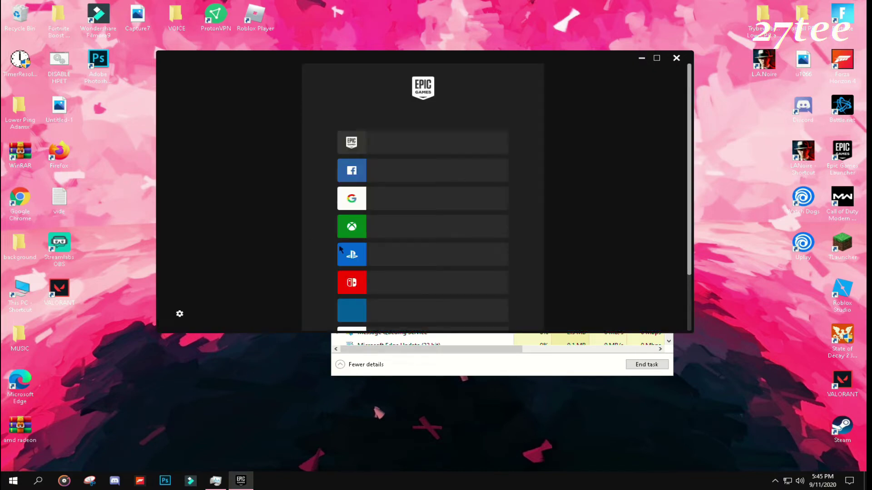
Step: Enable debug logging in the launcher settings, then continue offline with Sign In Later
{"action": "scroll", "coordinate": [331, 300], "scroll_direction": "down", "scroll_amount": 3}
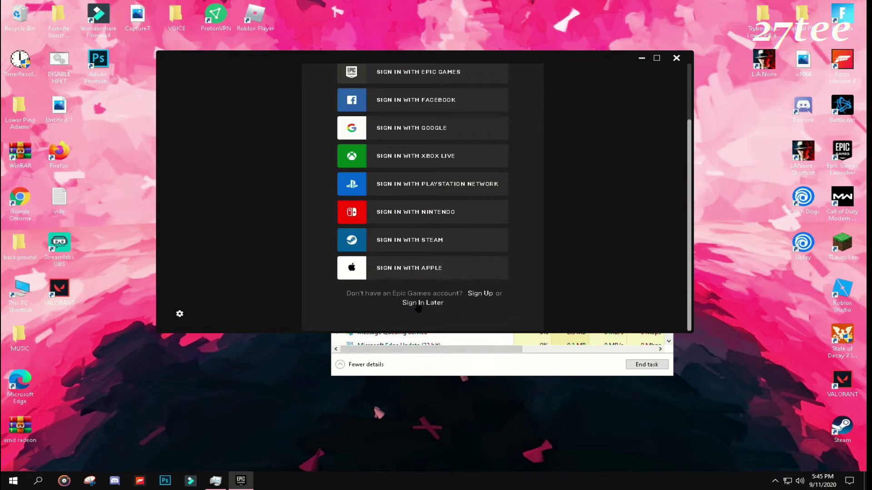
{"action": "left_click", "coordinate": [180, 314]}
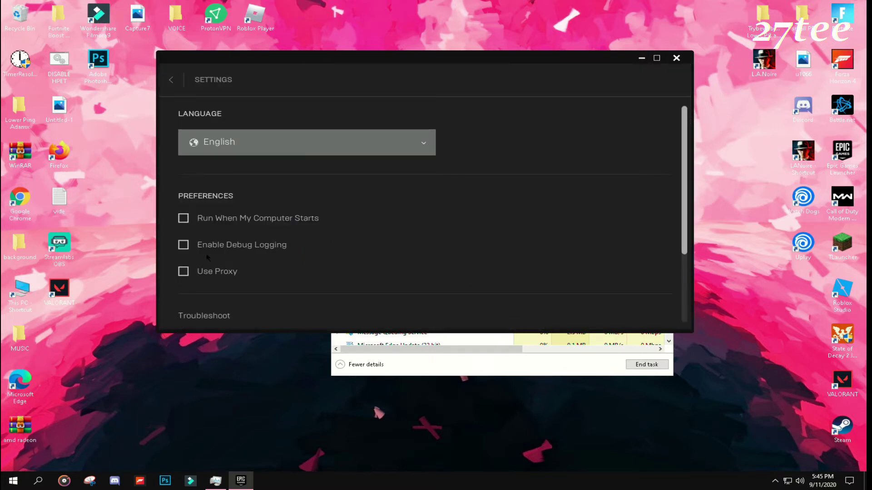
{"action": "scroll", "coordinate": [209, 226], "scroll_direction": "down", "scroll_amount": 1}
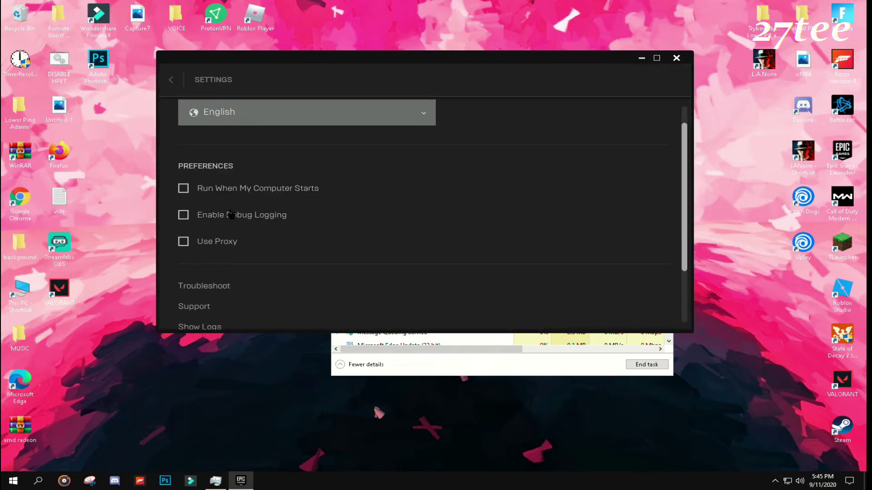
{"action": "left_click", "coordinate": [230, 216]}
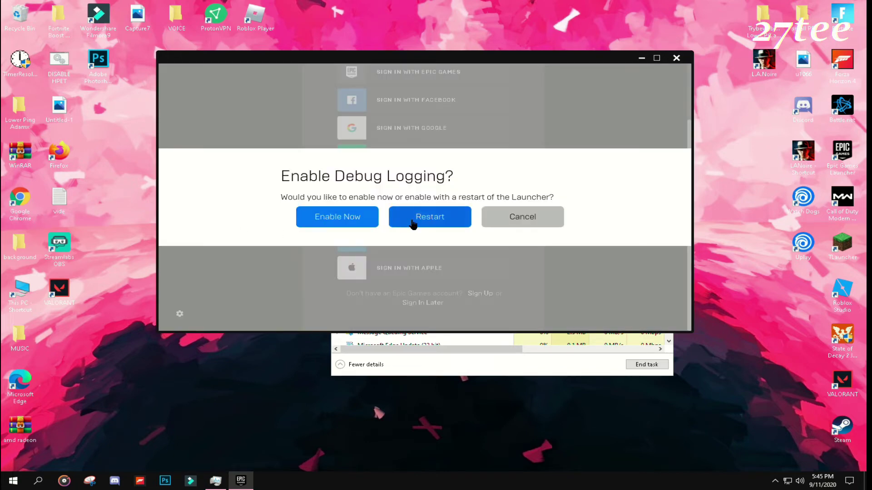
{"action": "left_click", "coordinate": [363, 221]}
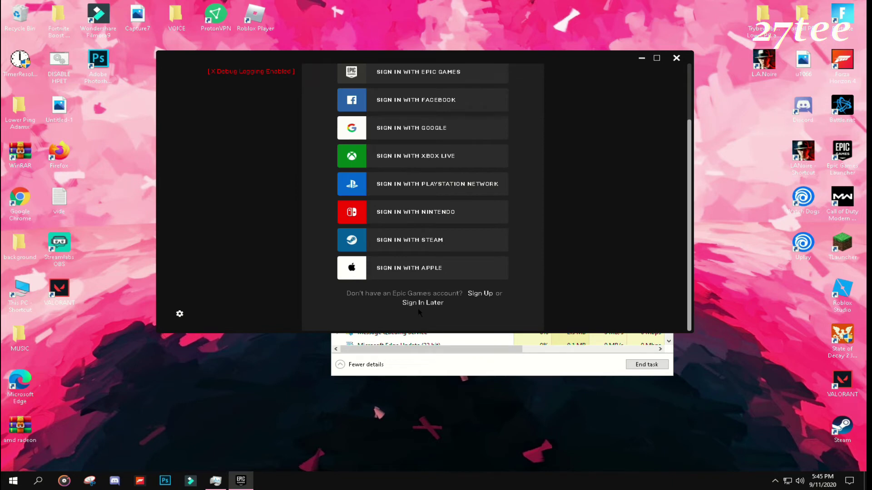
{"action": "left_click", "coordinate": [417, 304]}
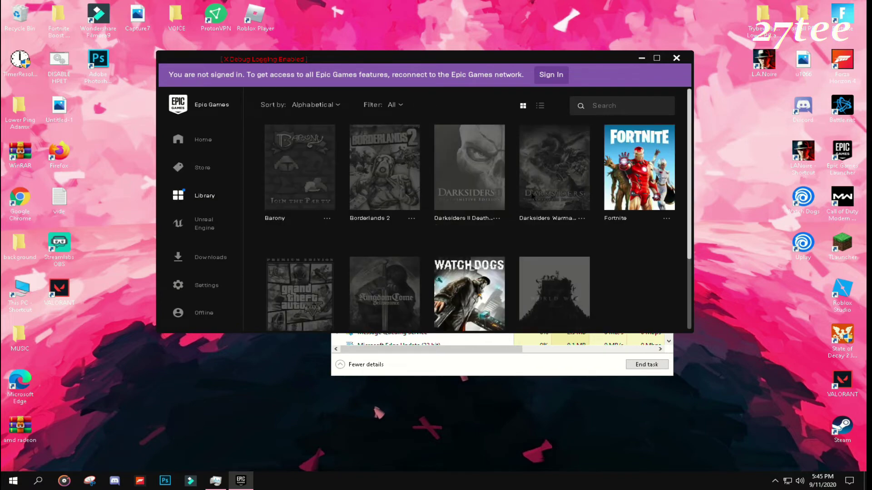
Step: Sign back in with Sign in with Epic Games, entering the account password
{"action": "left_click", "coordinate": [631, 186]}
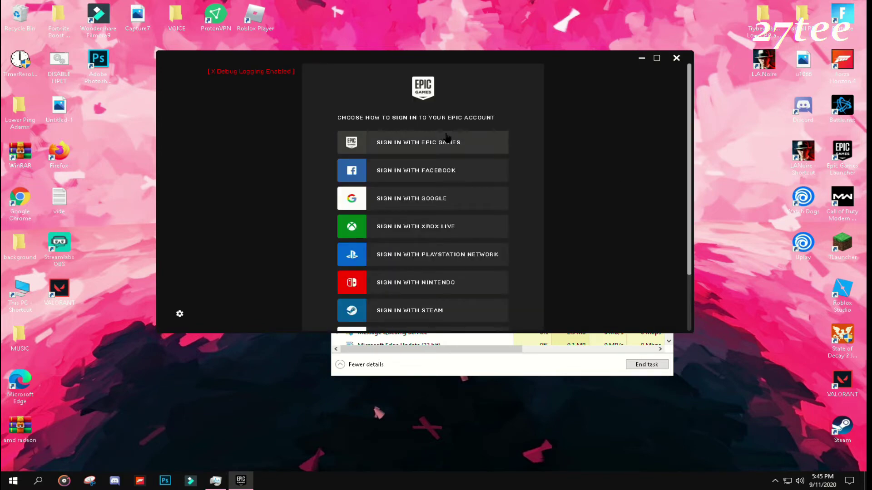
{"action": "left_click", "coordinate": [447, 137]}
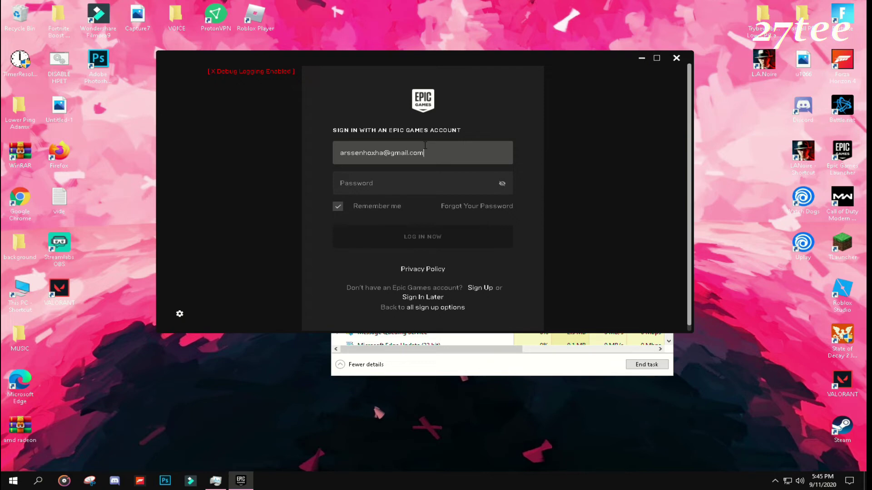
{"action": "left_click", "coordinate": [415, 181]}
{"action": "type", "text": "••••"}
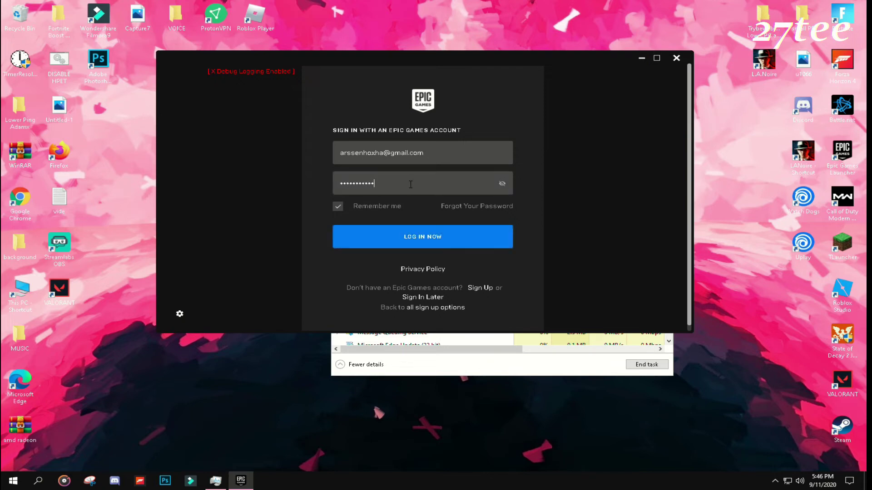
{"action": "type", "text": "••••••••"}
{"action": "key", "text": "Return"}
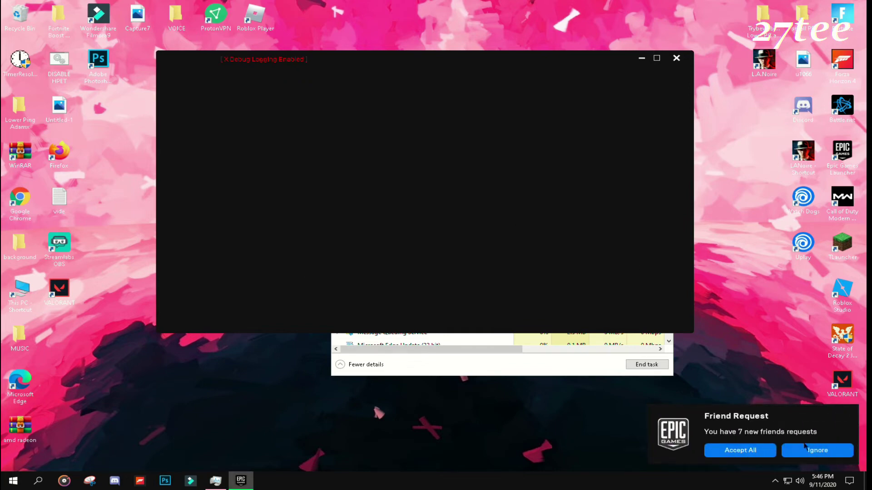
Step: Ignore the new friend requests and close Task Manager
{"action": "left_click", "coordinate": [805, 447]}
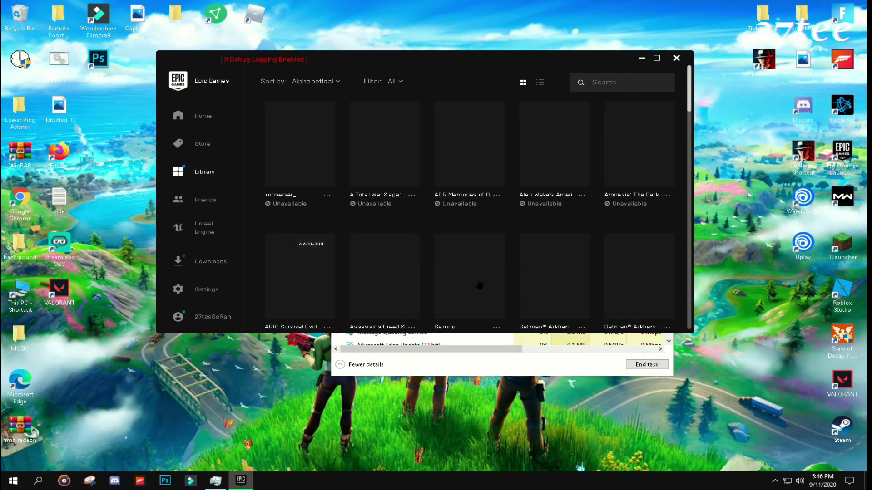
{"action": "left_click", "coordinate": [434, 366]}
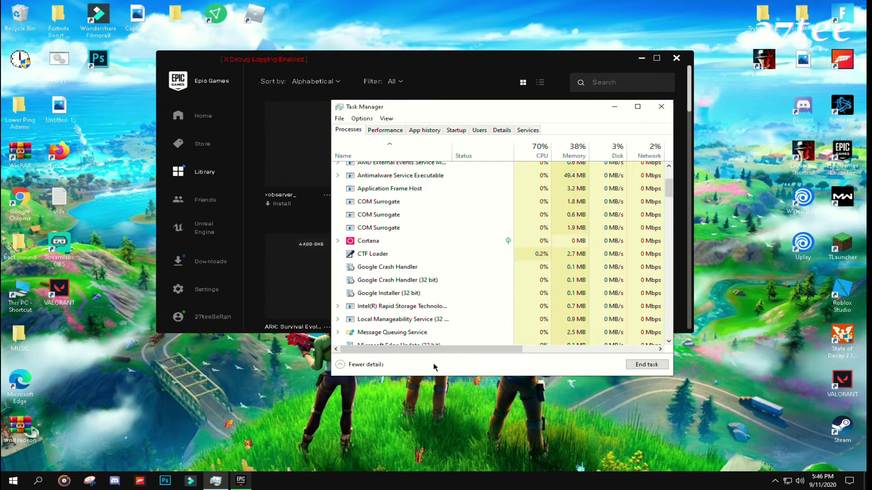
{"action": "left_click", "coordinate": [661, 109]}
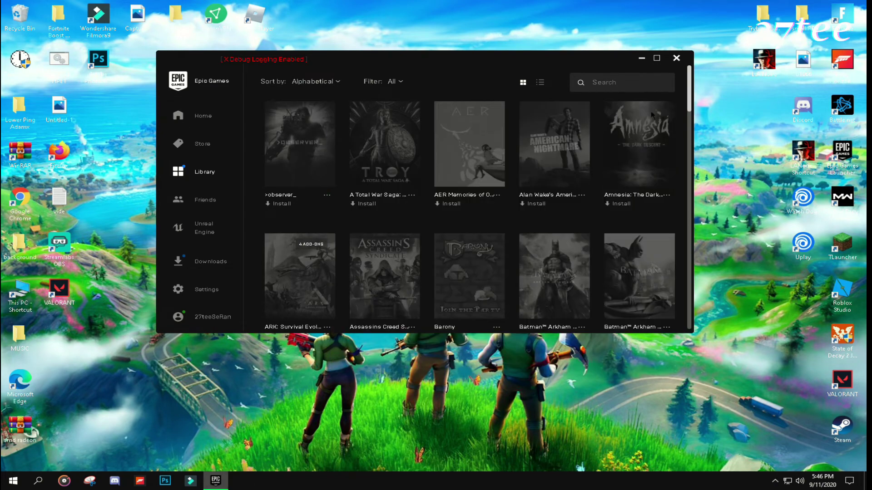
Step: Check Fortnite's update progress in Downloads, then open AMD Radeon Software from the desktop menu
{"action": "left_click", "coordinate": [212, 266]}
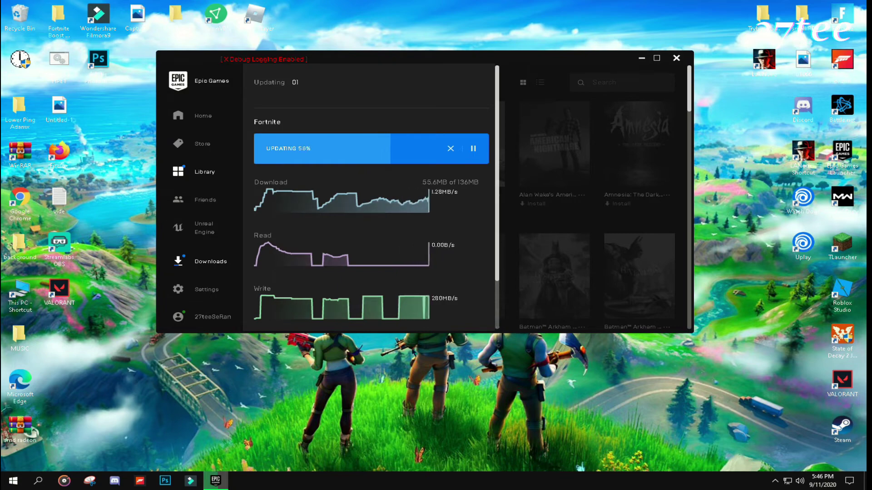
{"action": "right_click", "coordinate": [424, 399]}
{"action": "left_click", "coordinate": [436, 282]}
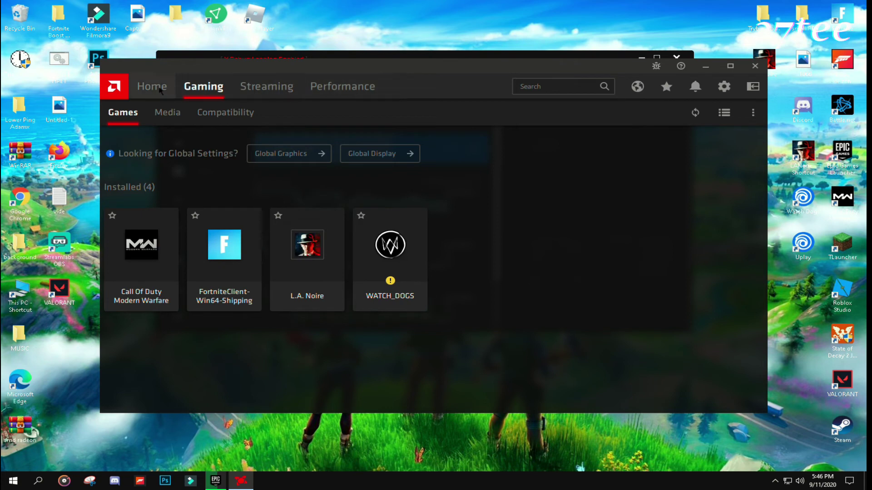
Step: View the Streaming tab in AMD Radeon Software, then close its window
{"action": "left_click", "coordinate": [256, 87]}
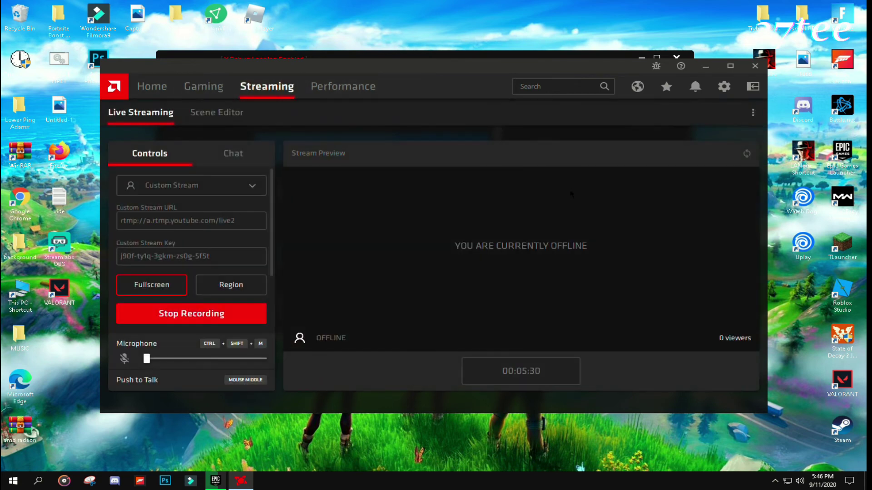
{"action": "left_click", "coordinate": [755, 65]}
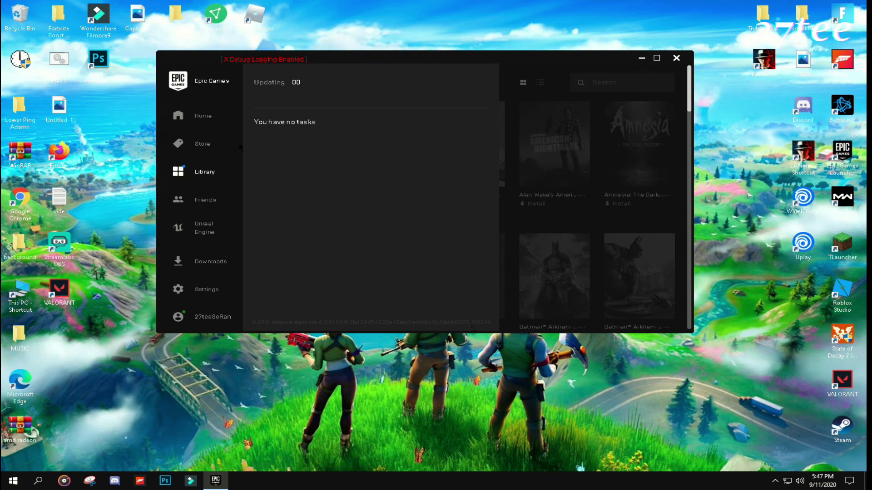
Step: Launch Fortnite from the Quick launch tile on the launcher's Home page
{"action": "left_click", "coordinate": [205, 122]}
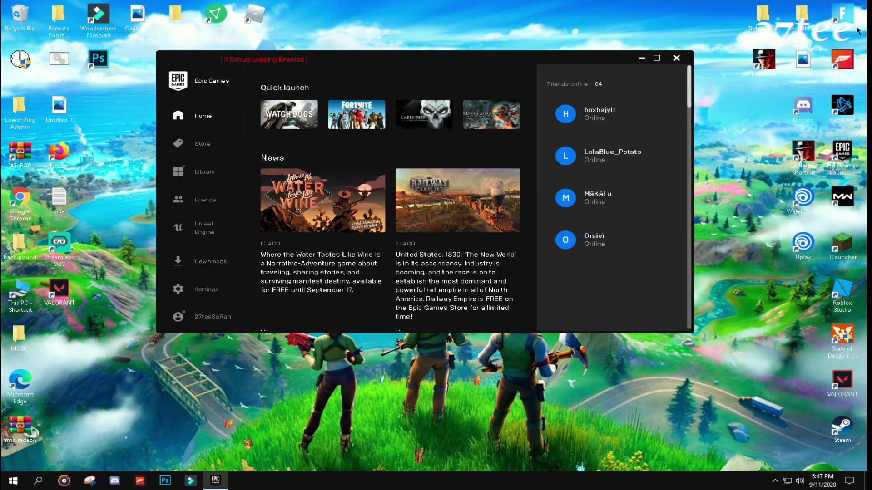
{"action": "double_click", "coordinate": [842, 19]}
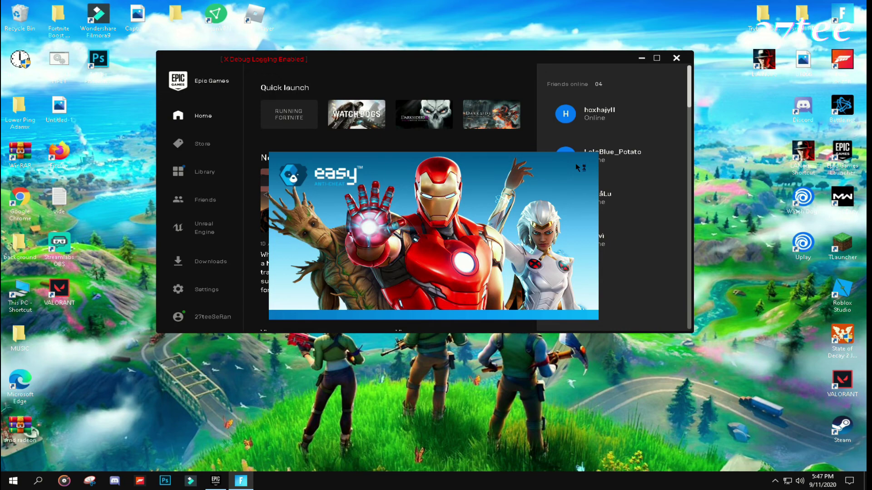
Step: Close the launcher window and refresh the desktop several times
{"action": "left_click", "coordinate": [676, 58]}
{"action": "right_click", "coordinate": [507, 56]}
{"action": "left_click", "coordinate": [527, 100]}
{"action": "right_click", "coordinate": [564, 98]}
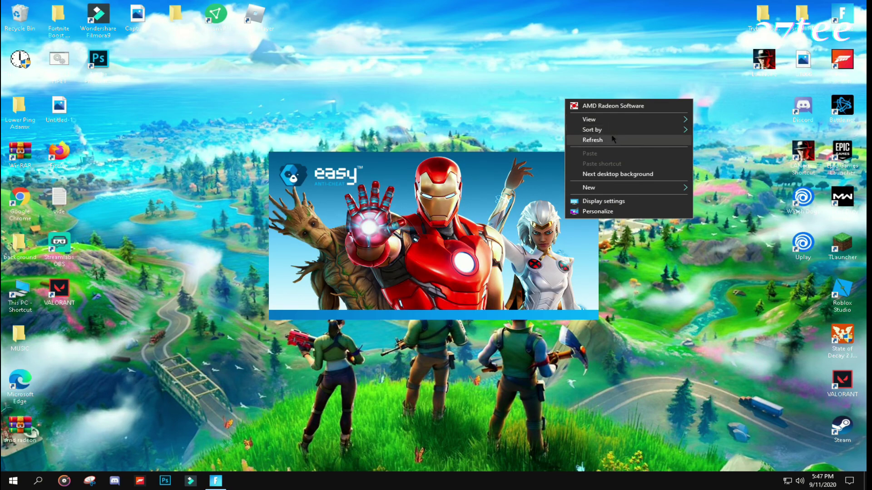
{"action": "left_click", "coordinate": [586, 140]}
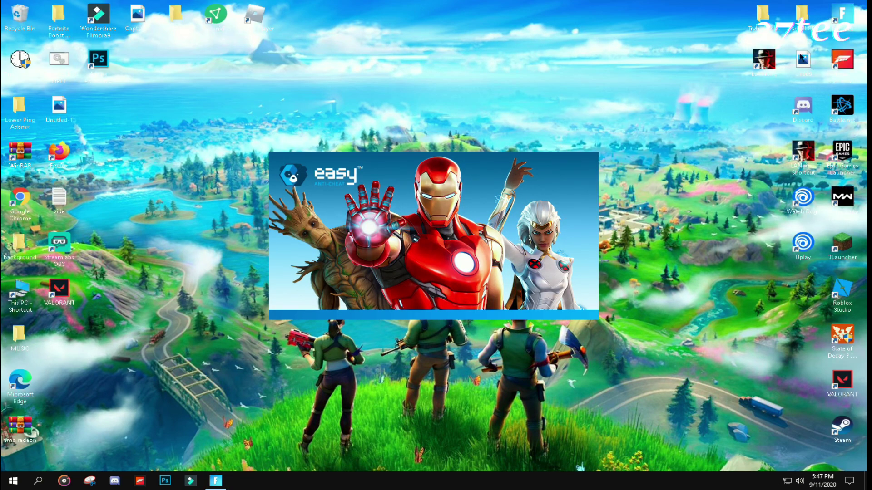
{"action": "right_click", "coordinate": [414, 58]}
{"action": "left_click", "coordinate": [450, 100]}
{"action": "right_click", "coordinate": [447, 97]}
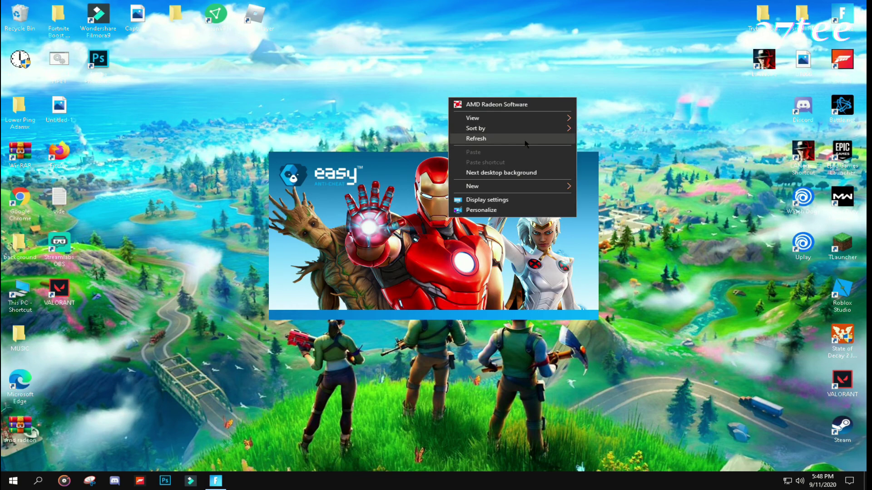
{"action": "left_click", "coordinate": [472, 140]}
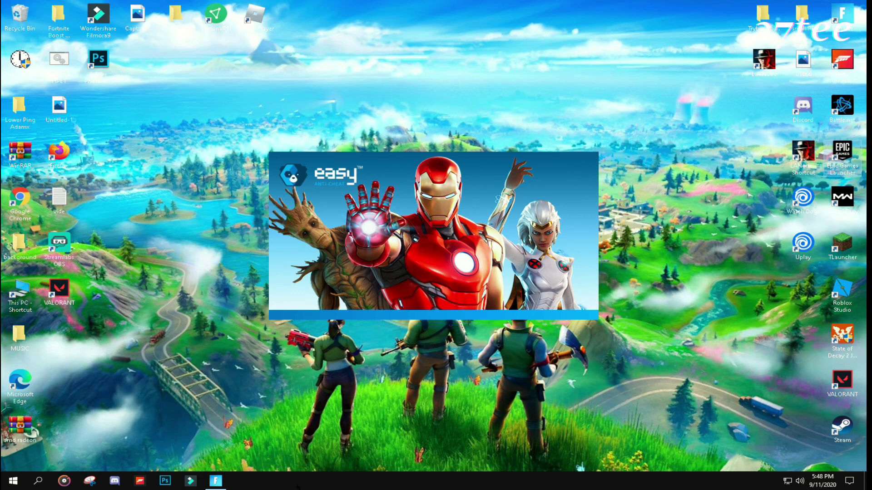
Step: In Task Manager, end the EasyAntiCheat Launcher process and dismiss its violation message
{"action": "right_click", "coordinate": [287, 483]}
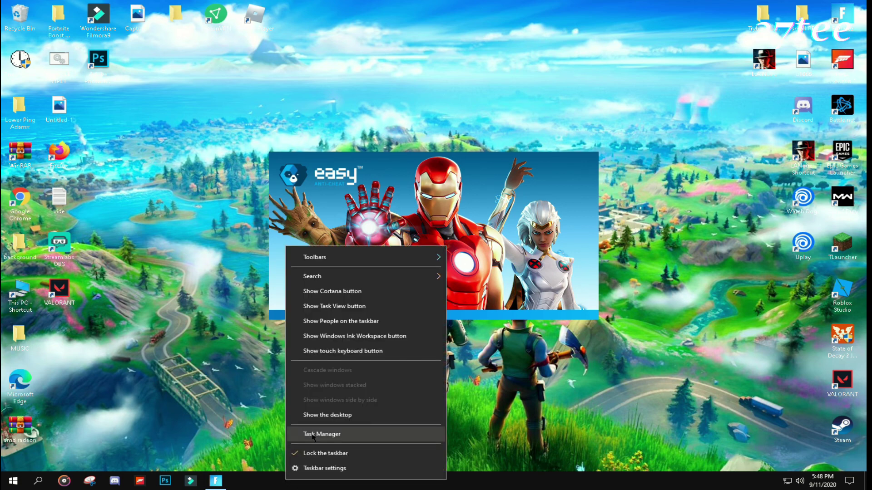
{"action": "left_click", "coordinate": [318, 433]}
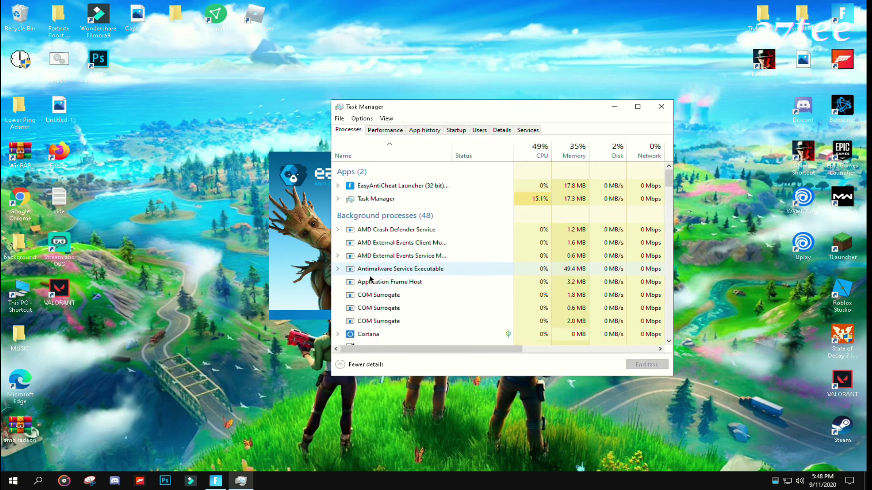
{"action": "left_click", "coordinate": [393, 187]}
{"action": "right_click", "coordinate": [393, 188]}
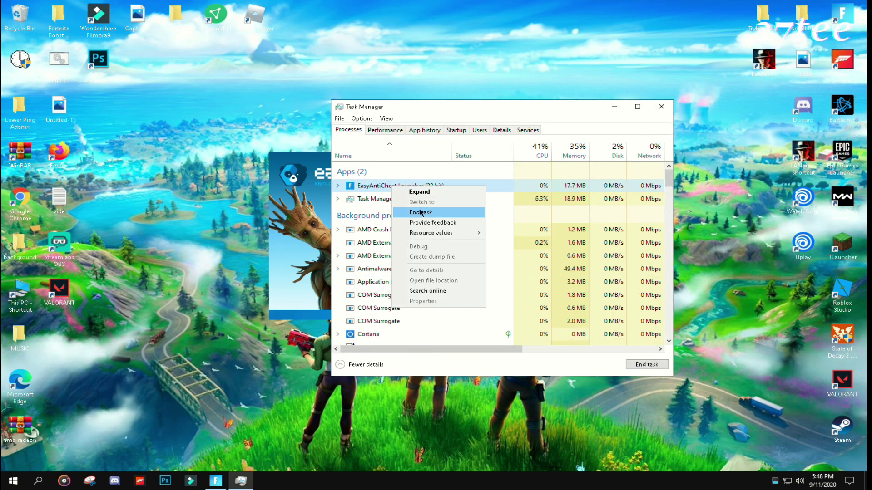
{"action": "left_click", "coordinate": [421, 214]}
{"action": "scroll", "coordinate": [391, 293], "scroll_direction": "down", "scroll_amount": 2}
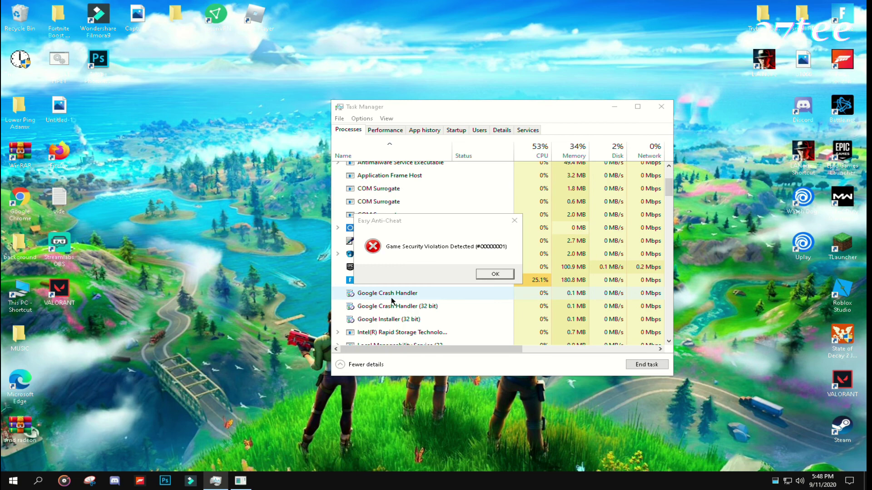
{"action": "left_click", "coordinate": [495, 274]}
Step: End the EpicGamesLauncher process and close Task Manager
{"action": "right_click", "coordinate": [400, 255]}
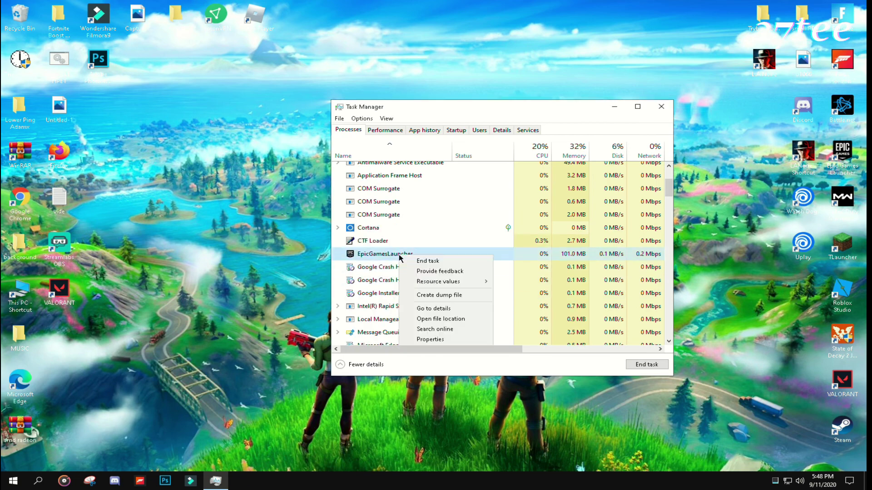
{"action": "left_click", "coordinate": [426, 261]}
{"action": "left_click", "coordinate": [661, 106]}
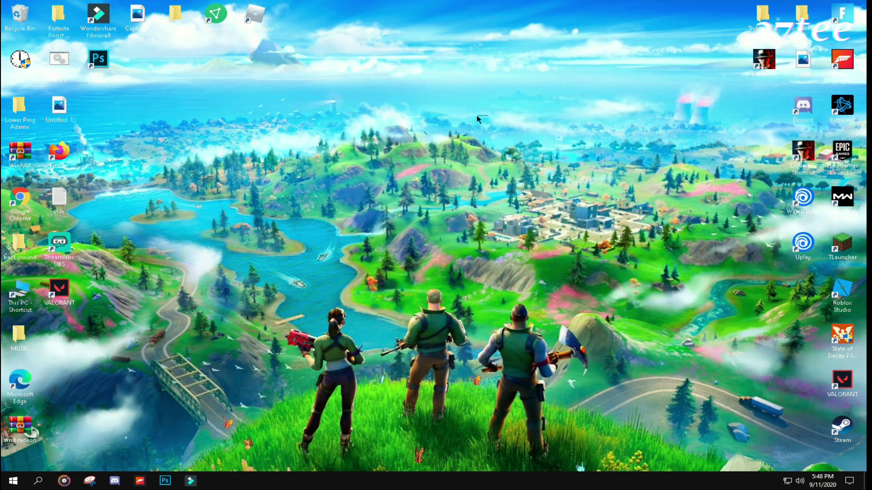
{"action": "right_click", "coordinate": [490, 118]}
{"action": "left_click", "coordinate": [516, 157]}
{"action": "double_click", "coordinate": [852, 145]}
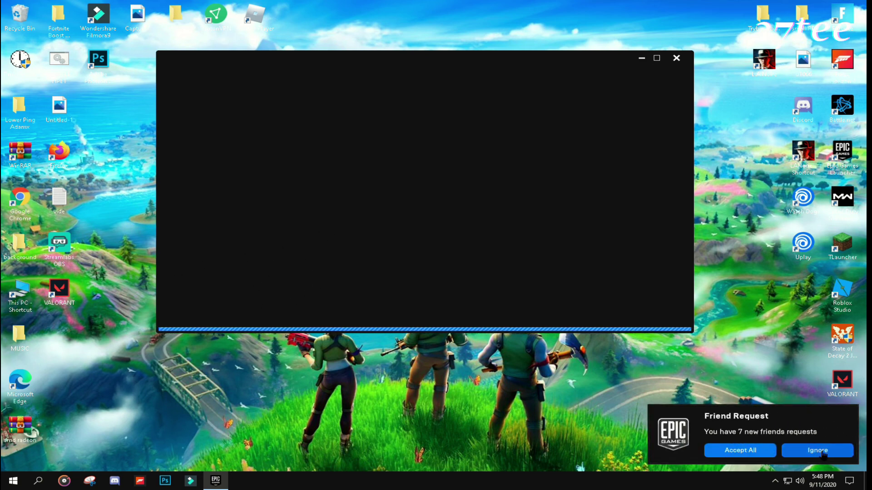
{"action": "left_click", "coordinate": [818, 450]}
{"action": "left_click", "coordinate": [775, 481]}
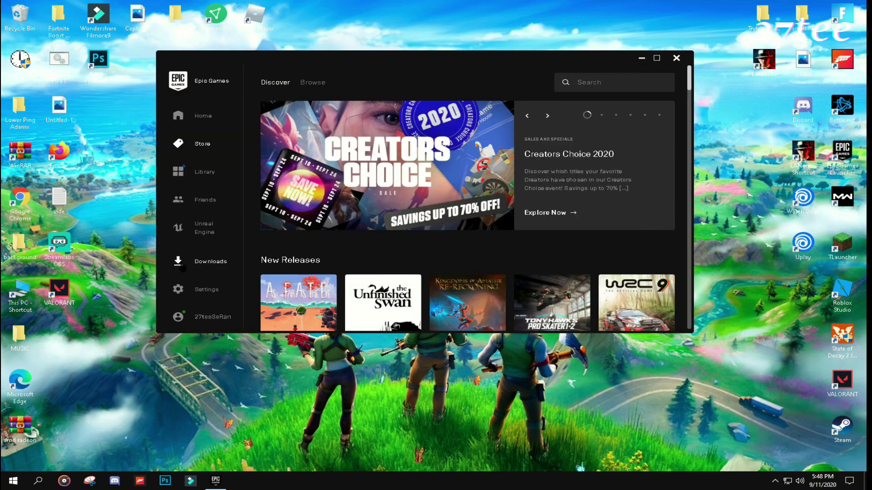
{"action": "left_click", "coordinate": [210, 262]}
{"action": "left_click", "coordinate": [204, 116]}
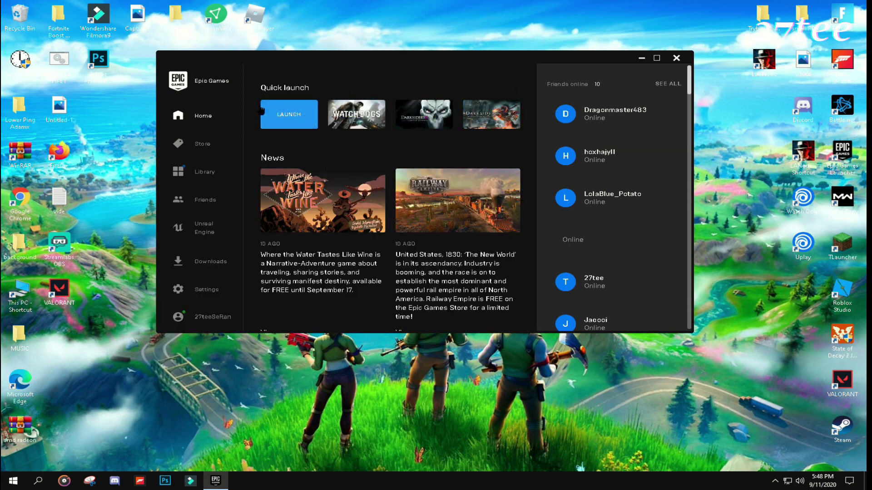
{"action": "left_click", "coordinate": [676, 58]}
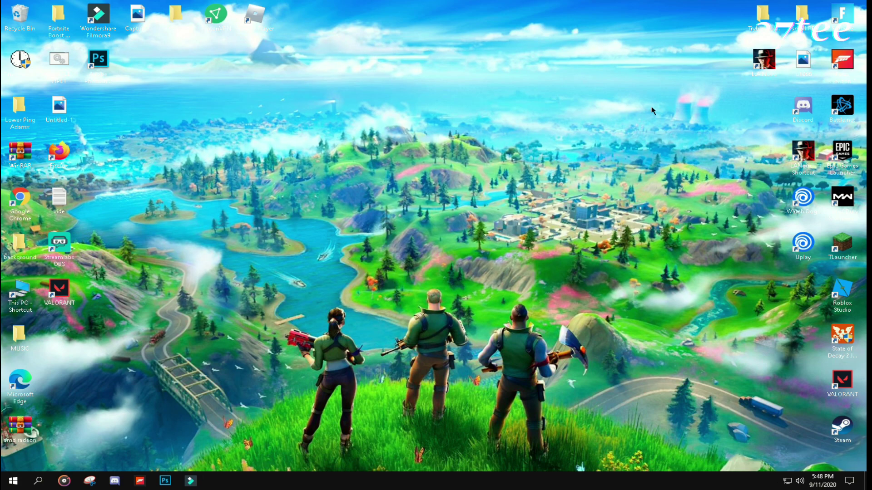